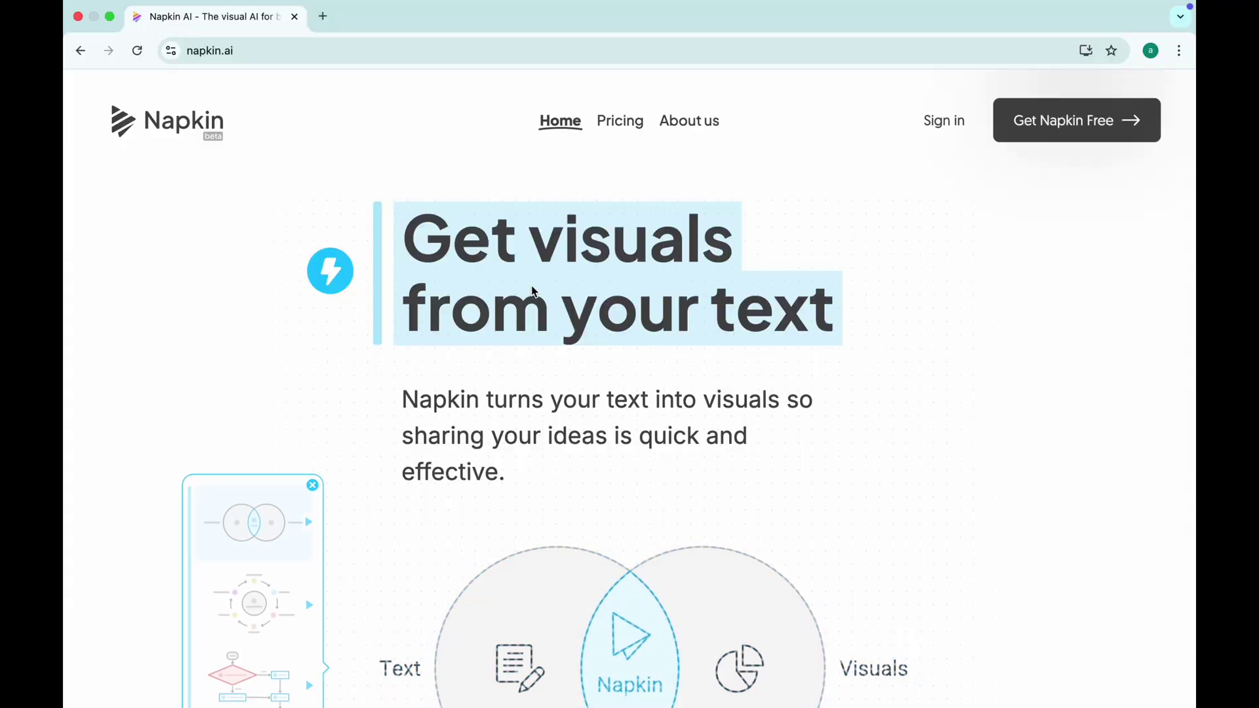
Open the Napkin document and generate a visual from the Brand Identity and Concept section
click(1060, 118)
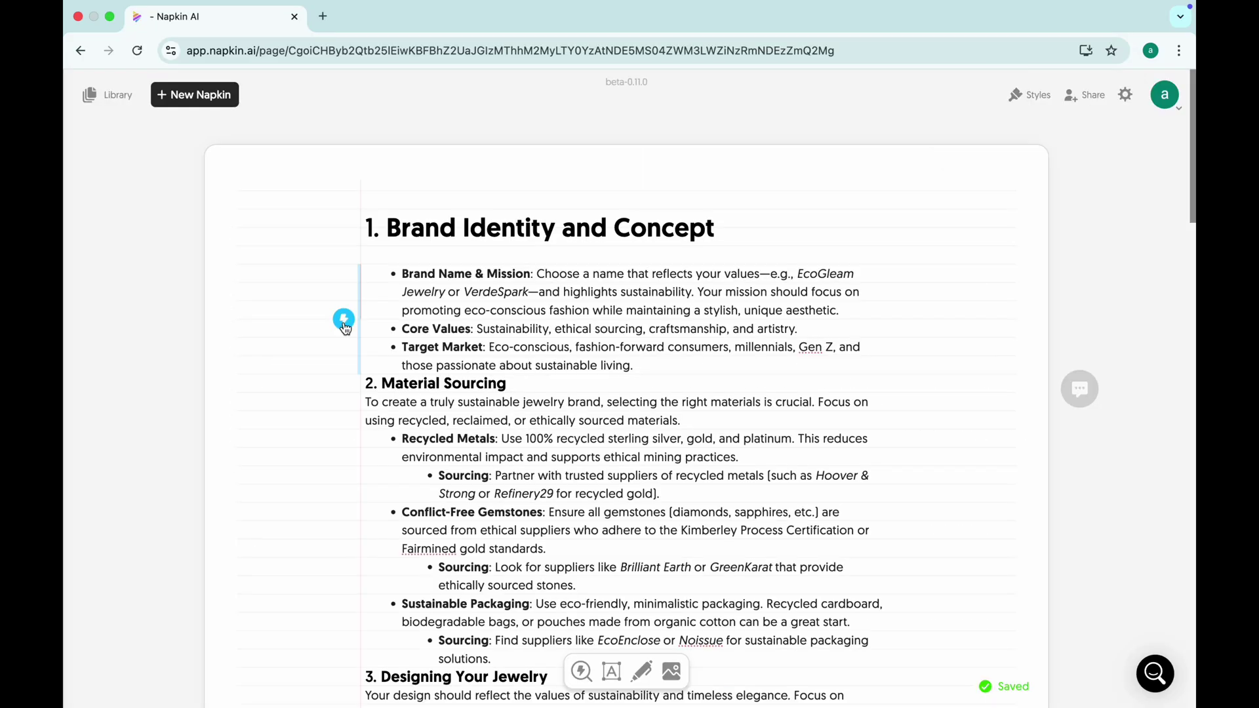
click(344, 320)
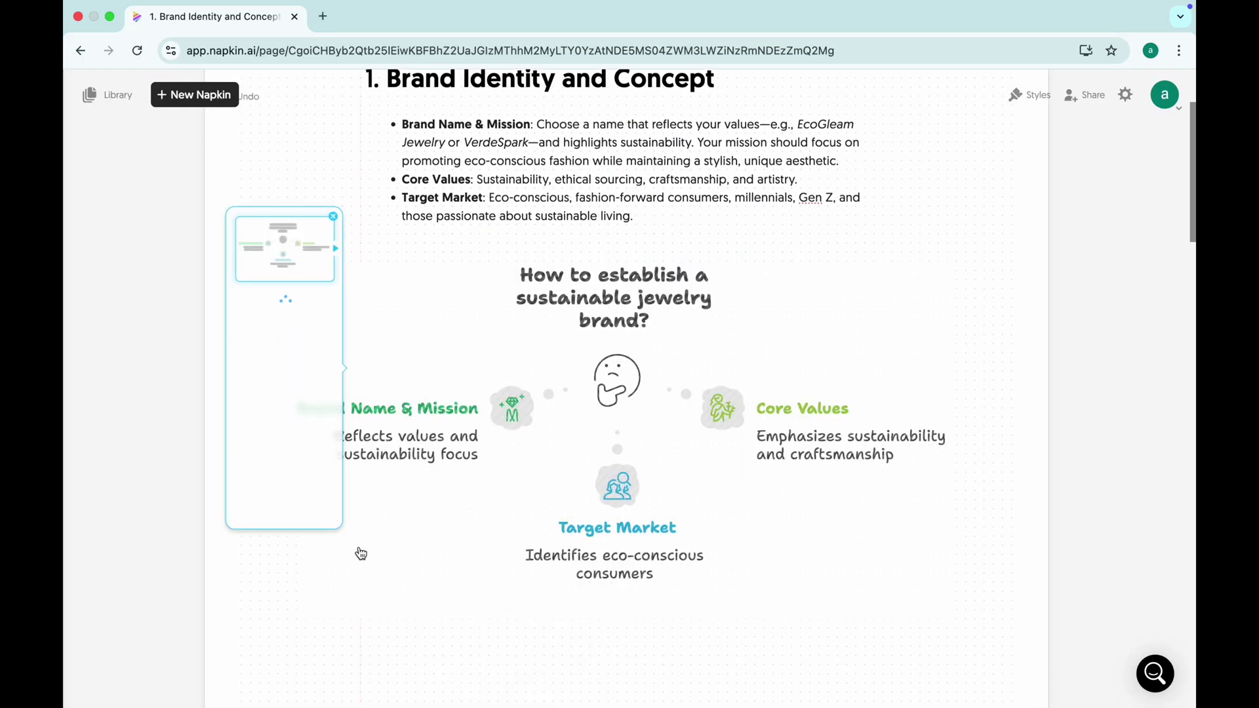
scroll(738, 528, down, 3)
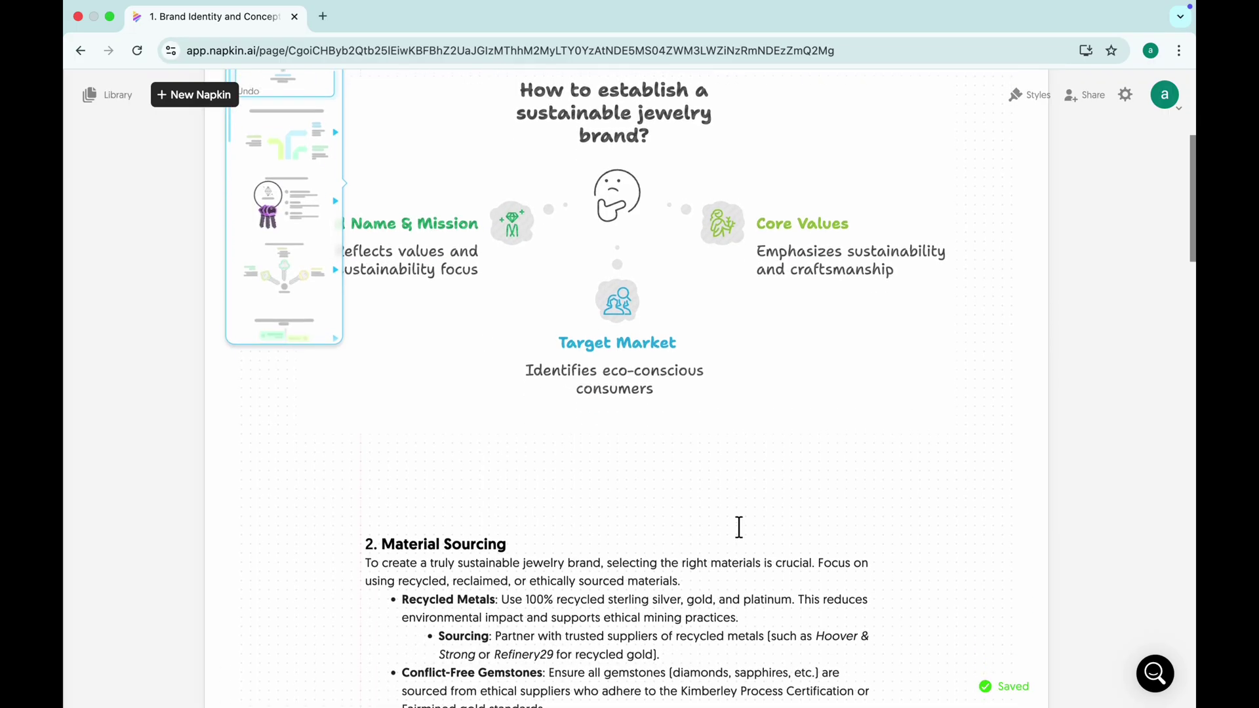
scroll(393, 486, down, 3)
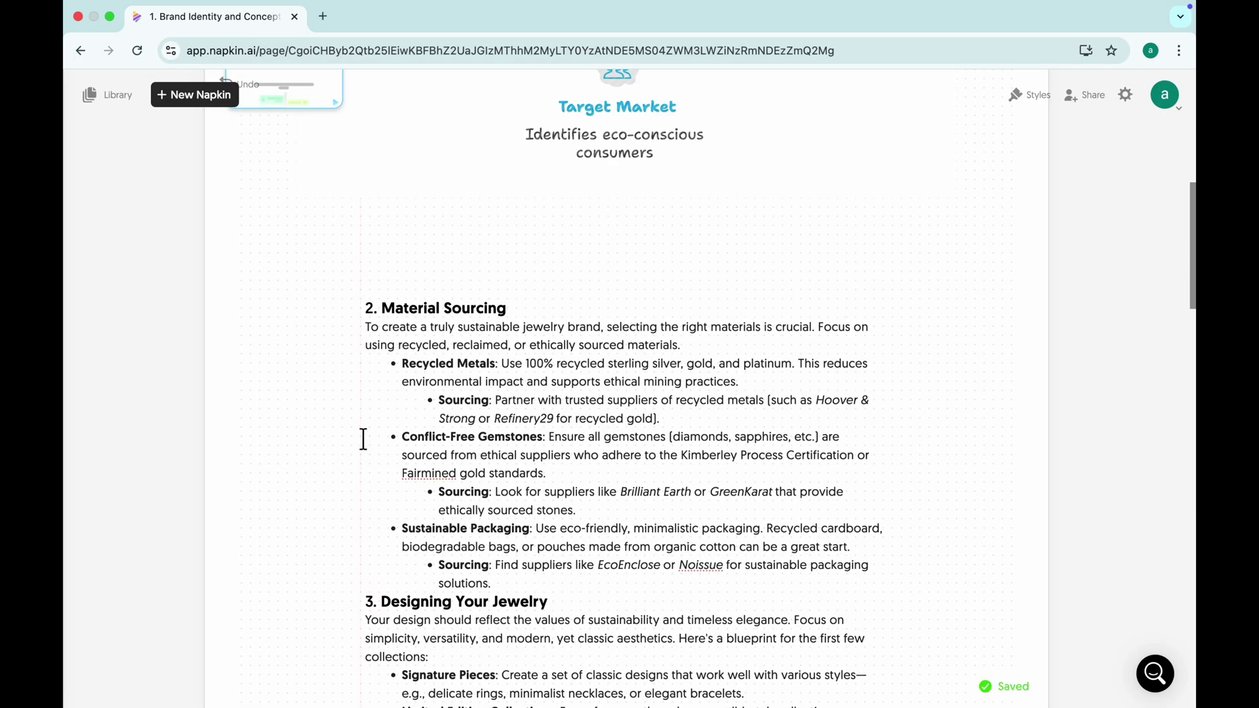
Start a visual for the Material Sourcing section
click(366, 439)
scroll(354, 406, down, 1)
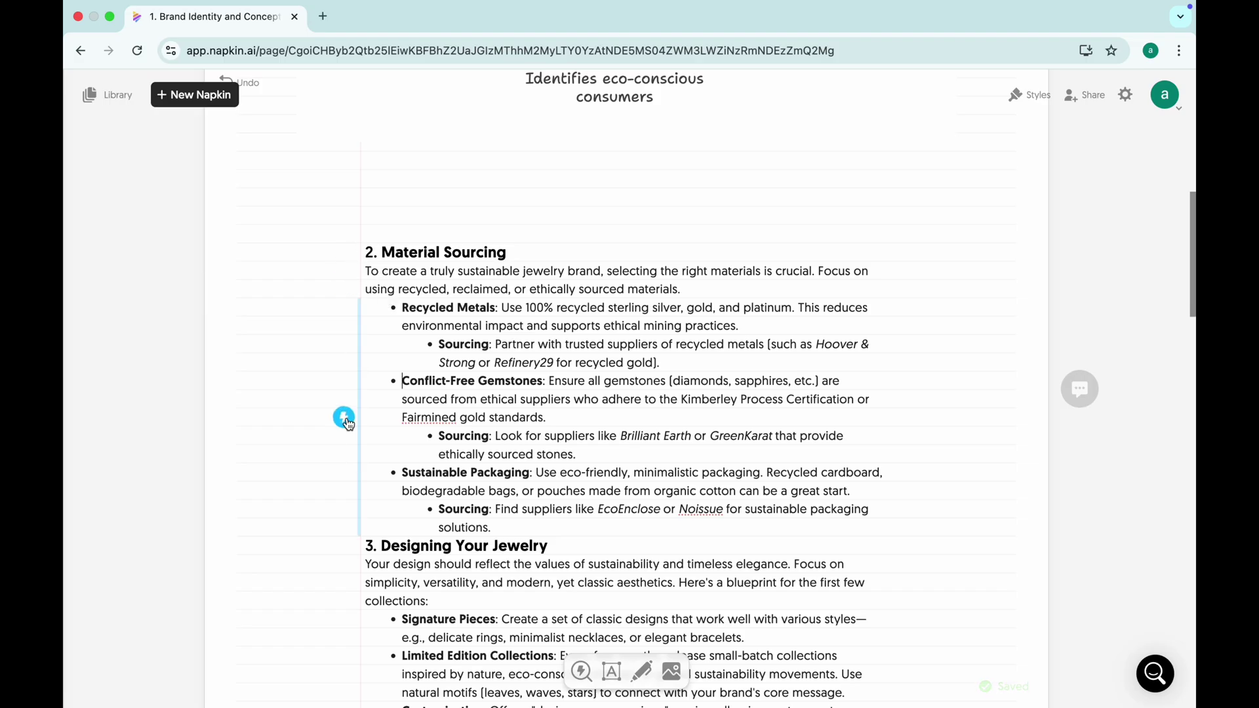
scroll(357, 498, down, 5)
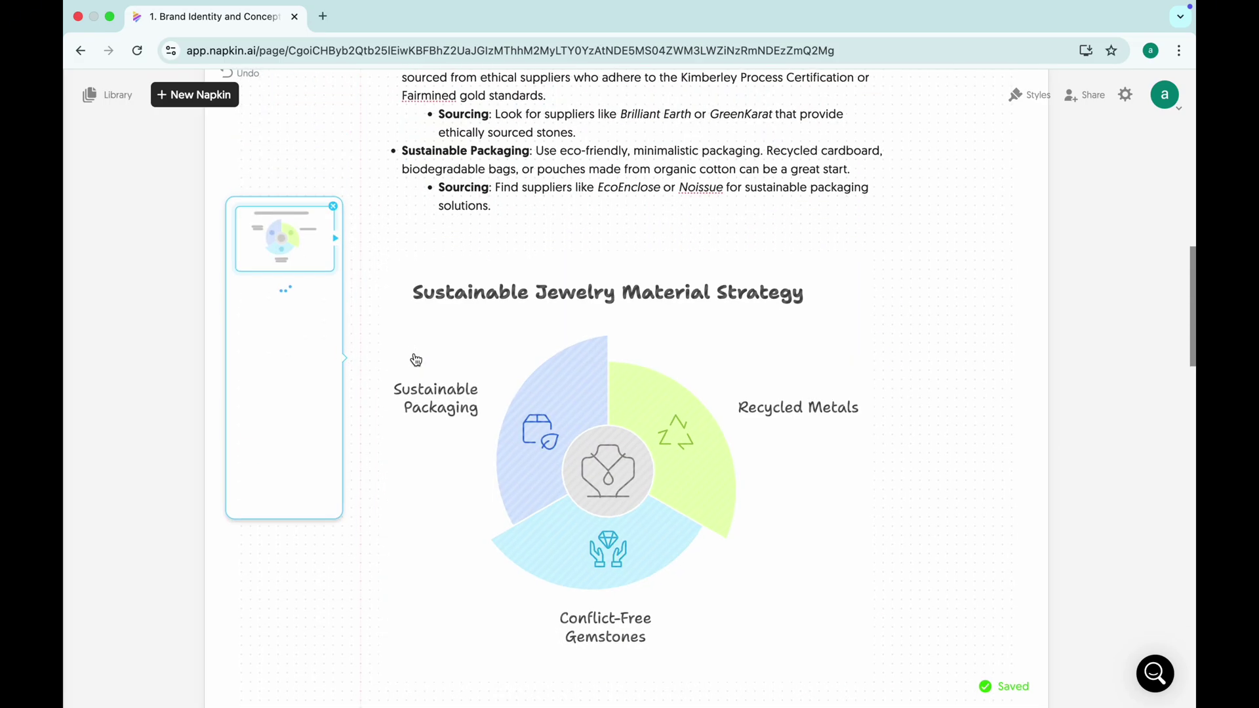
Try the list and Venn layouts, then keep the SWOT 'Sustainable Jewelry Practices' layout and its colour style
scroll(570, 408, down, 1)
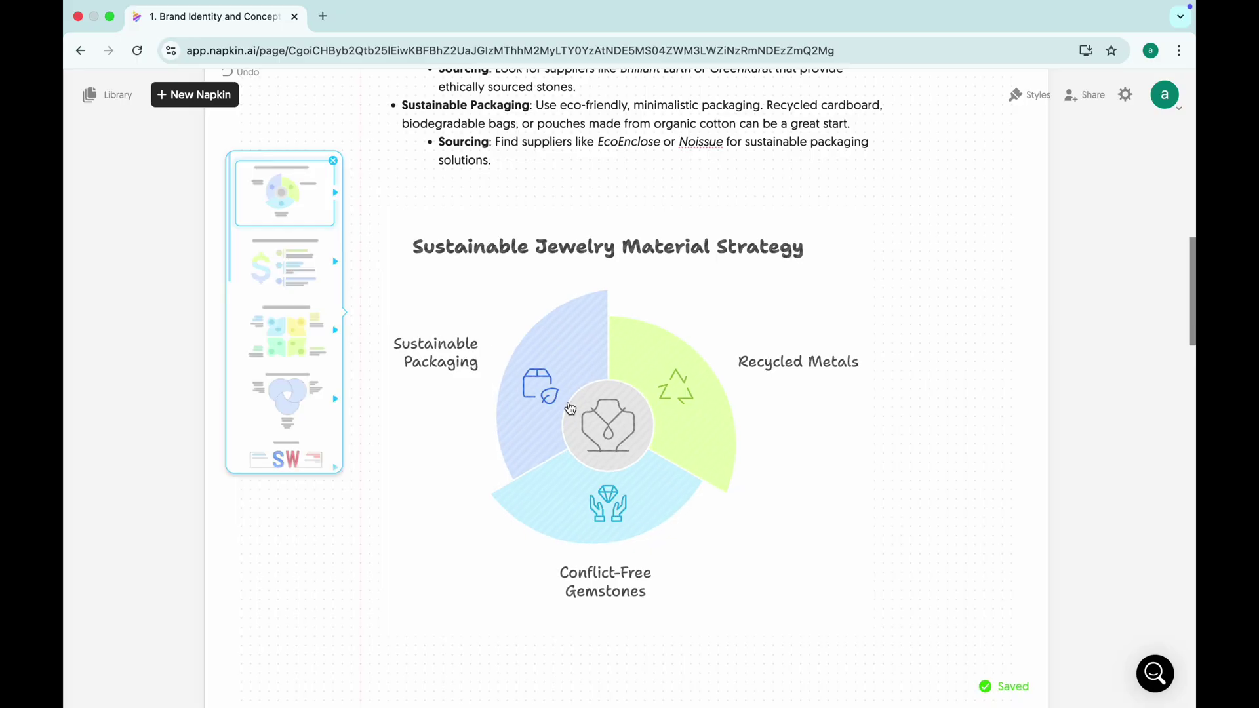
scroll(570, 407, down, 1)
click(276, 237)
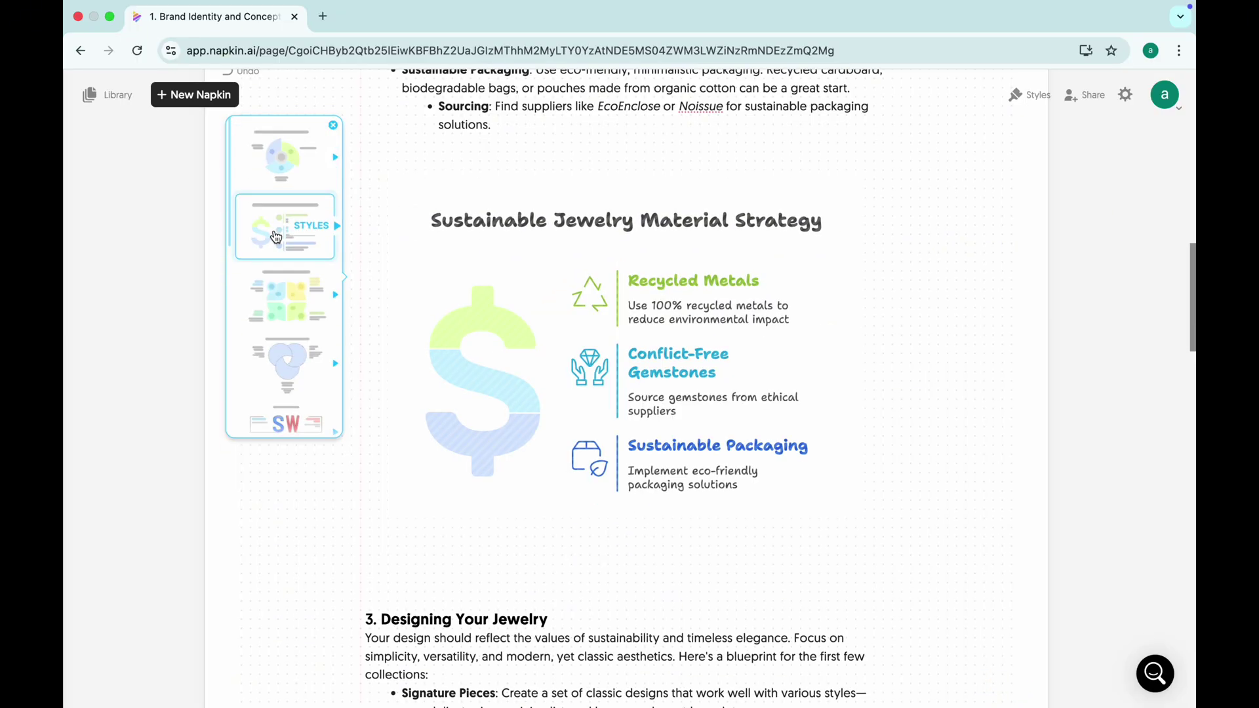
click(284, 305)
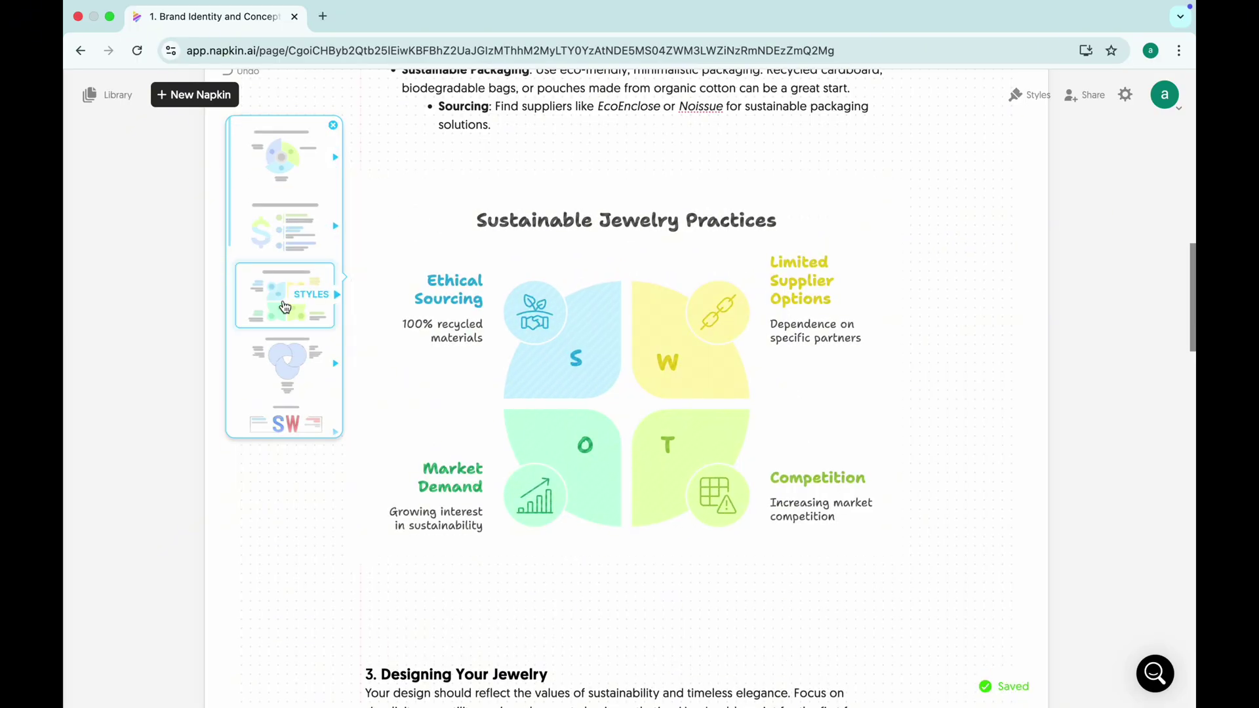
click(280, 359)
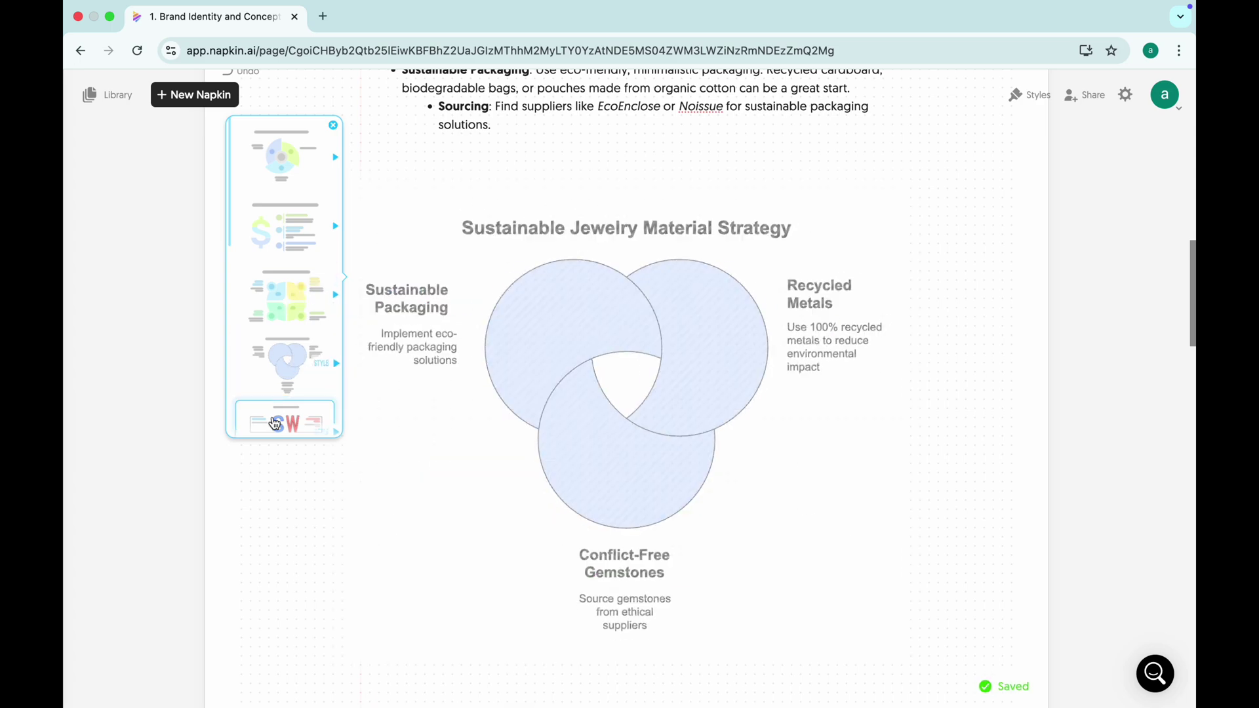
click(292, 295)
click(293, 297)
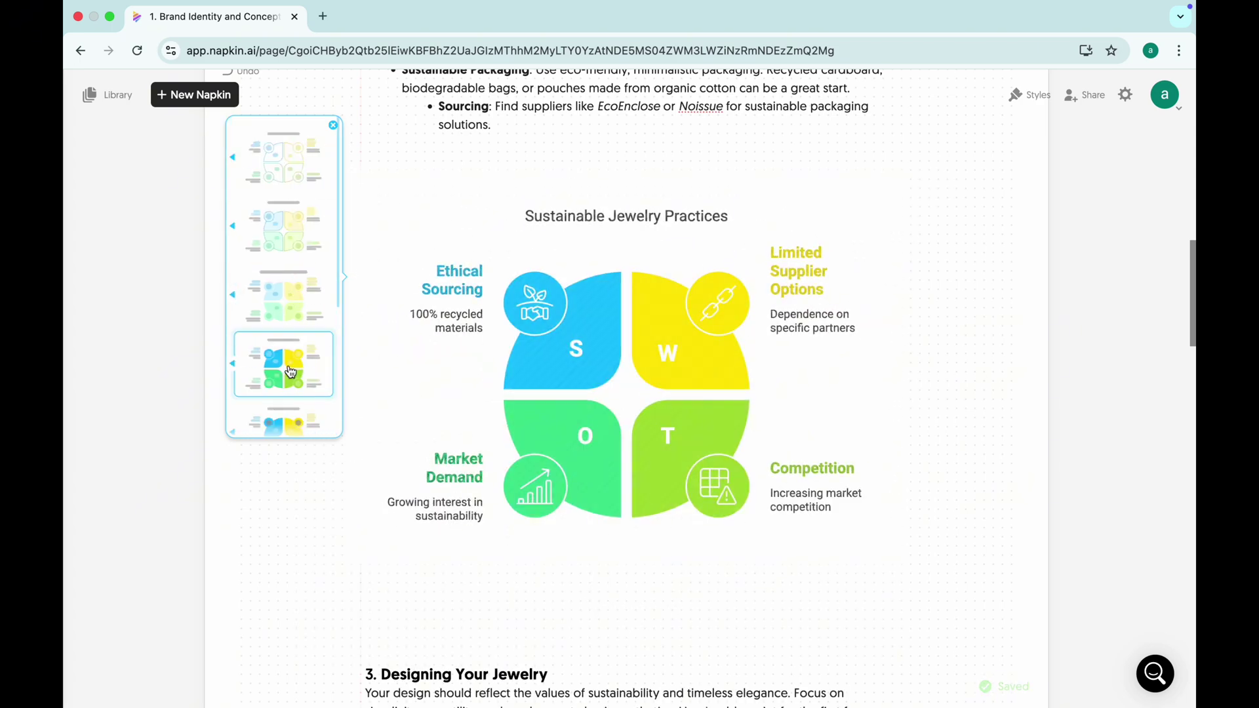
click(297, 317)
scroll(312, 393, down, 7)
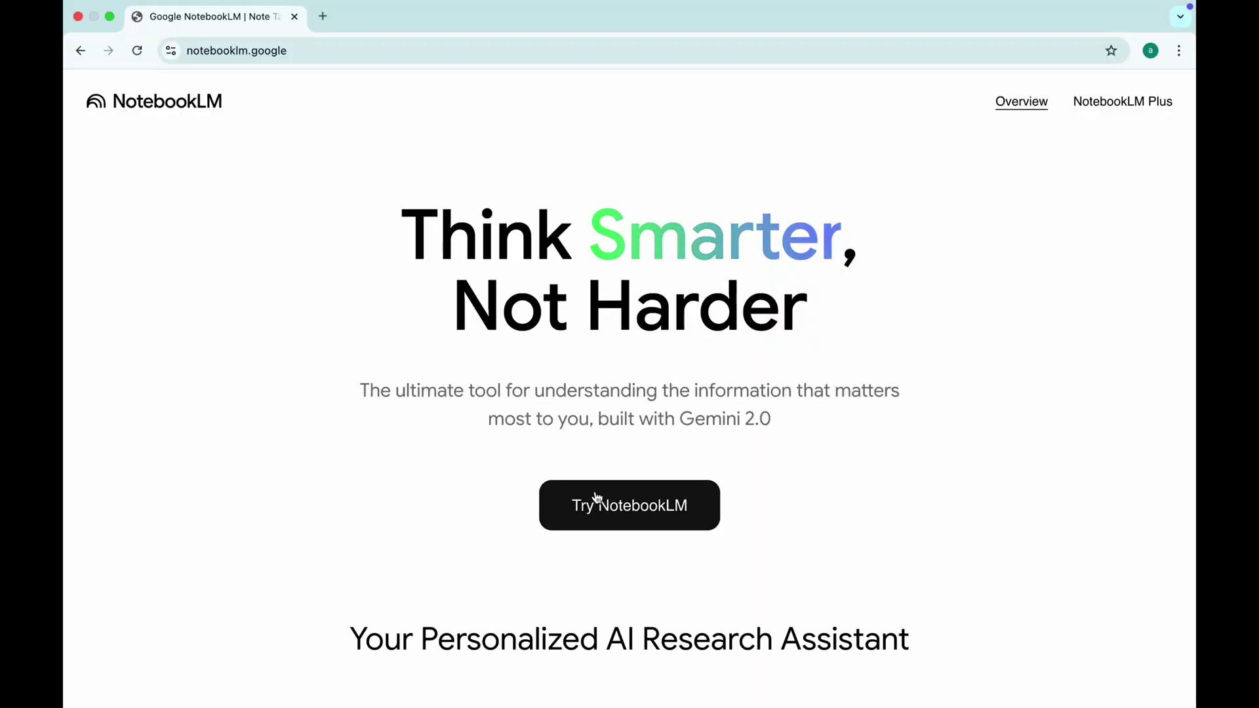
Build a new notebook from the Brand Identity PDF and request an audio overview and mind map
click(592, 506)
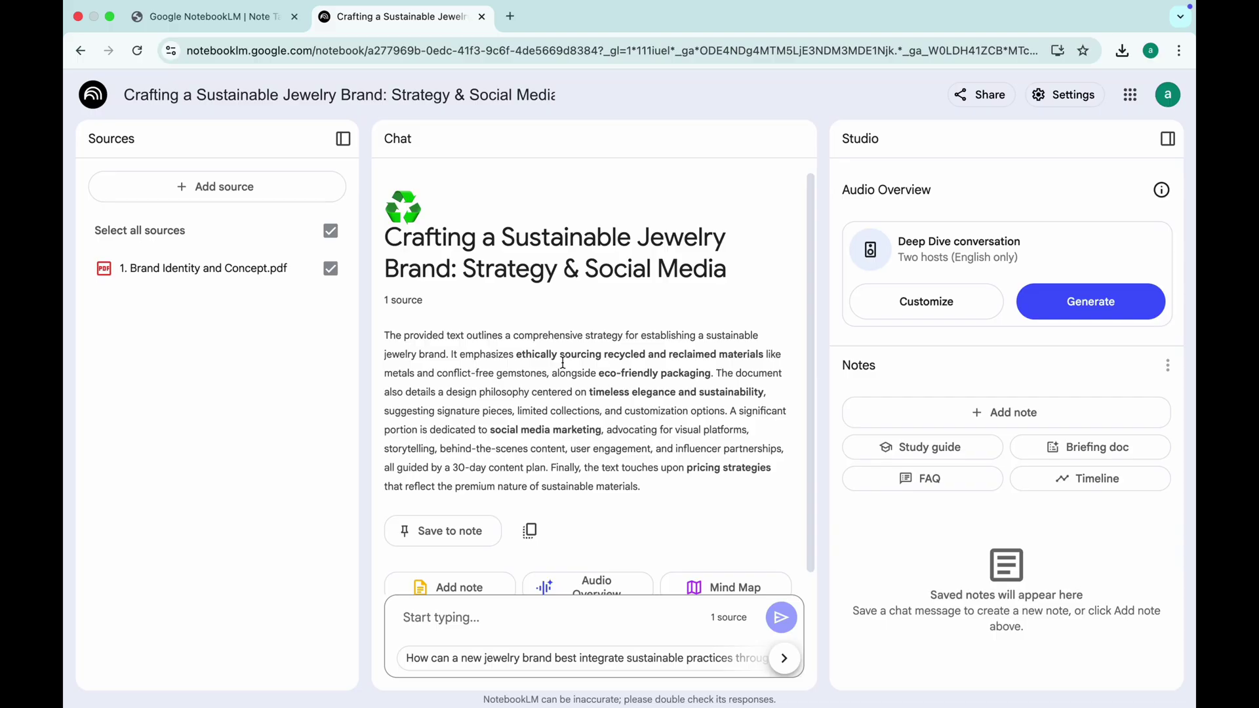
scroll(571, 379, down, 1)
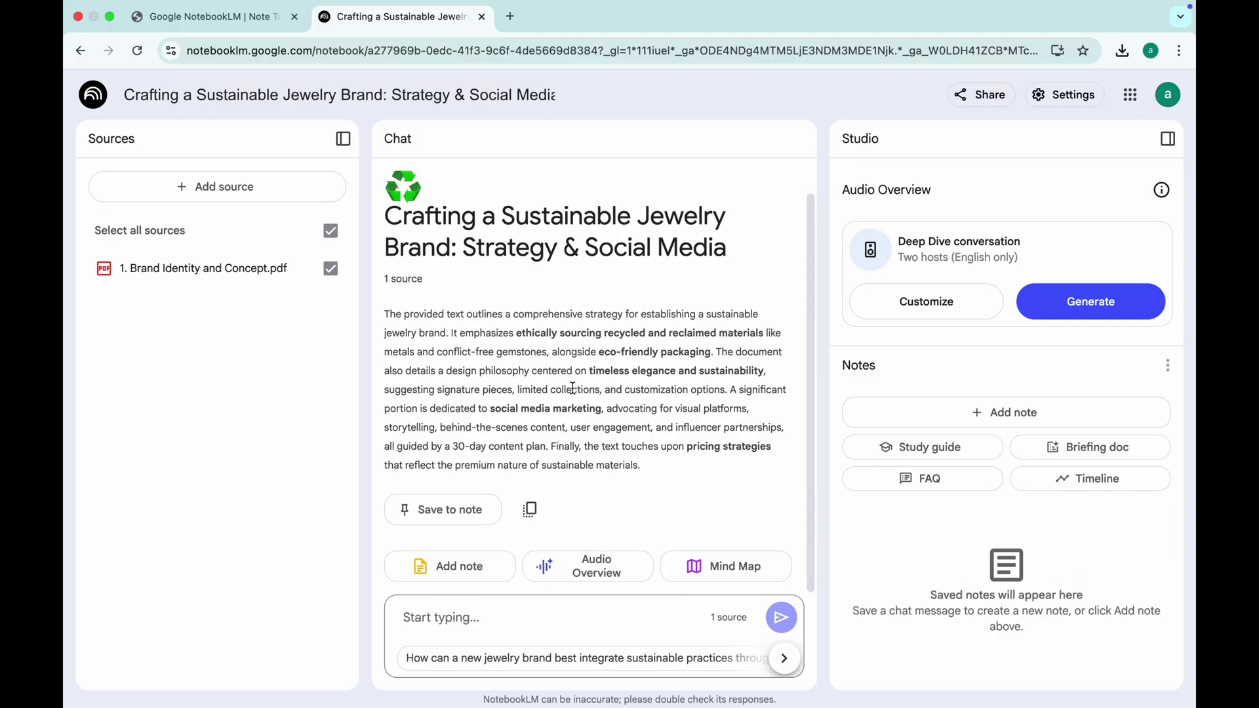
click(588, 566)
click(741, 577)
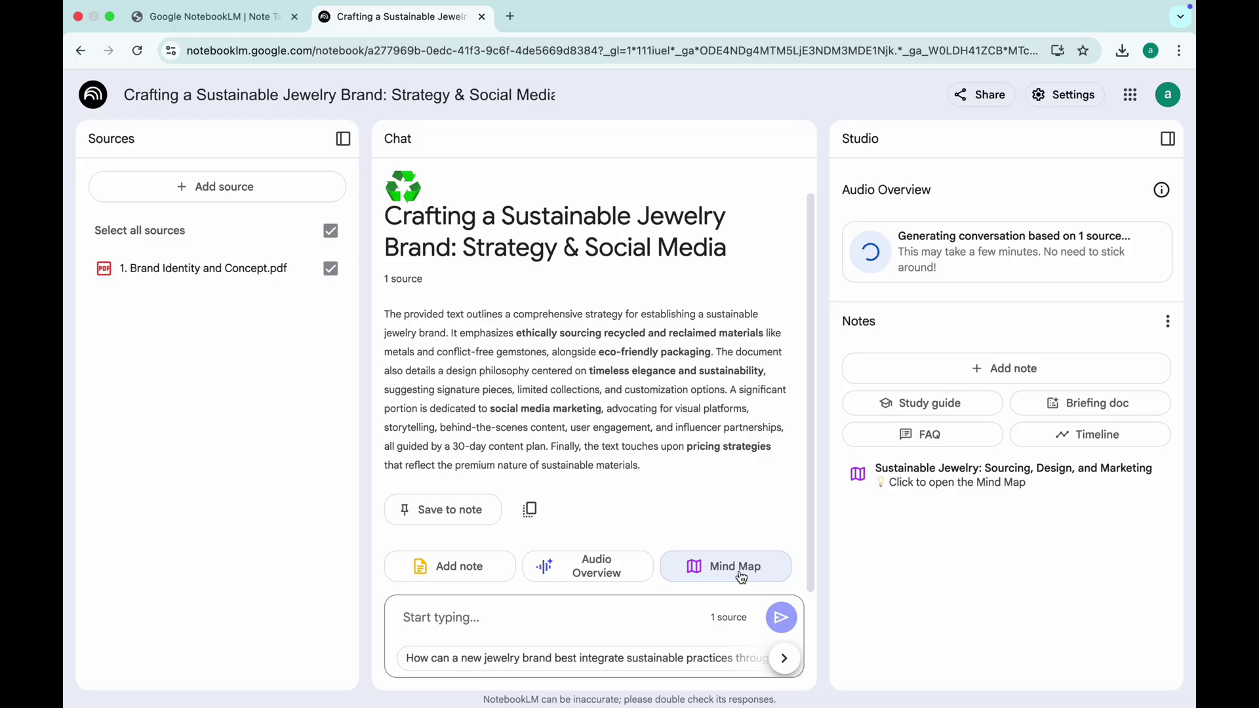
Review the generated mind map and ask the chat whether more ideas are needed
click(966, 480)
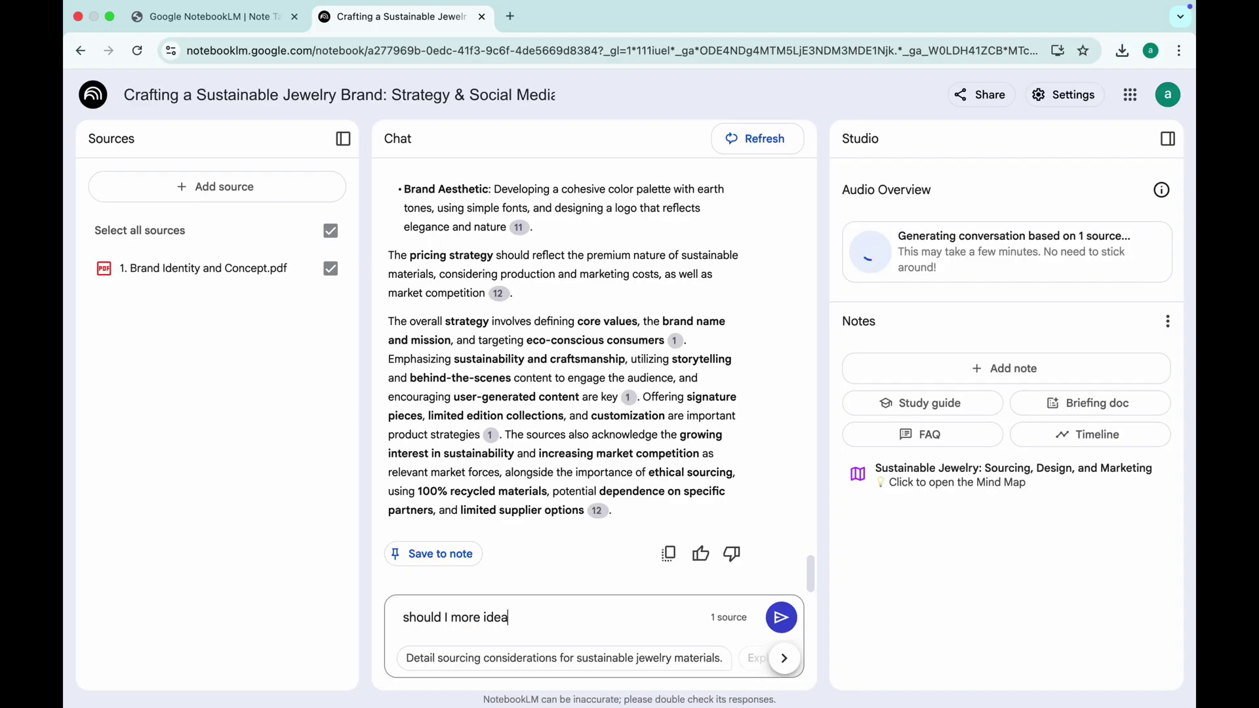
text(s?)
key(Return)
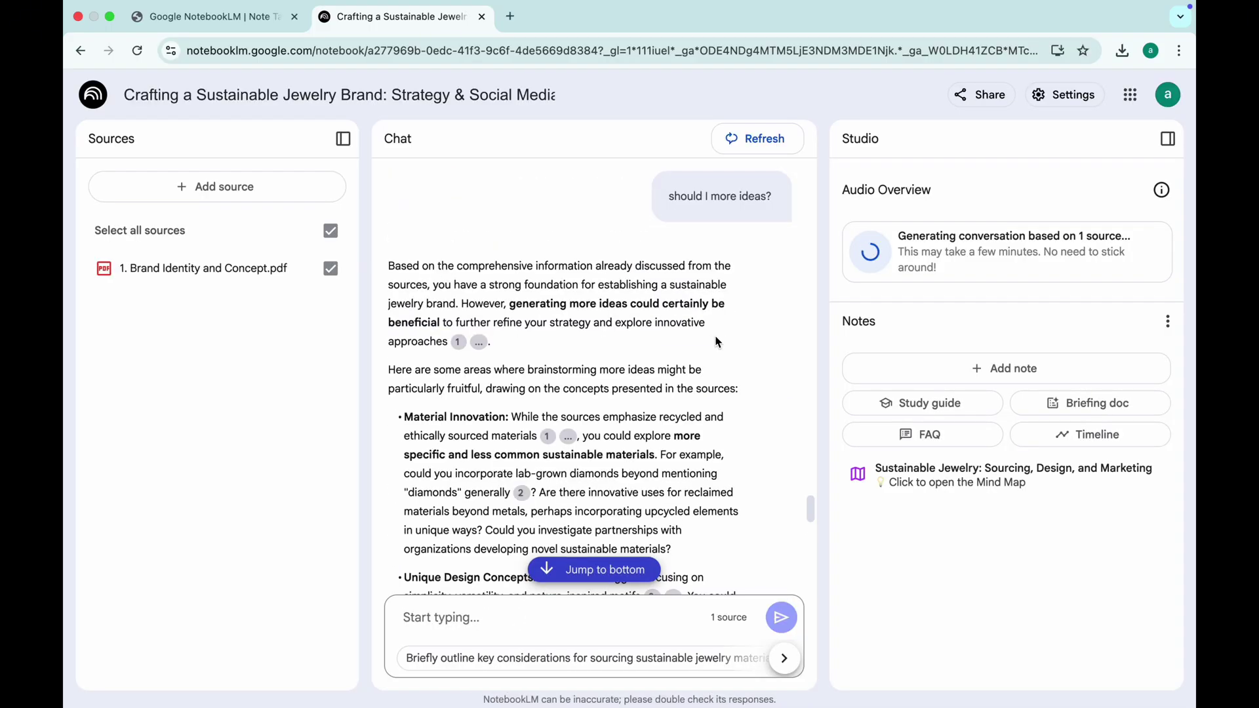
Play the finished 21-minute audio overview
scroll(623, 383, down, 1)
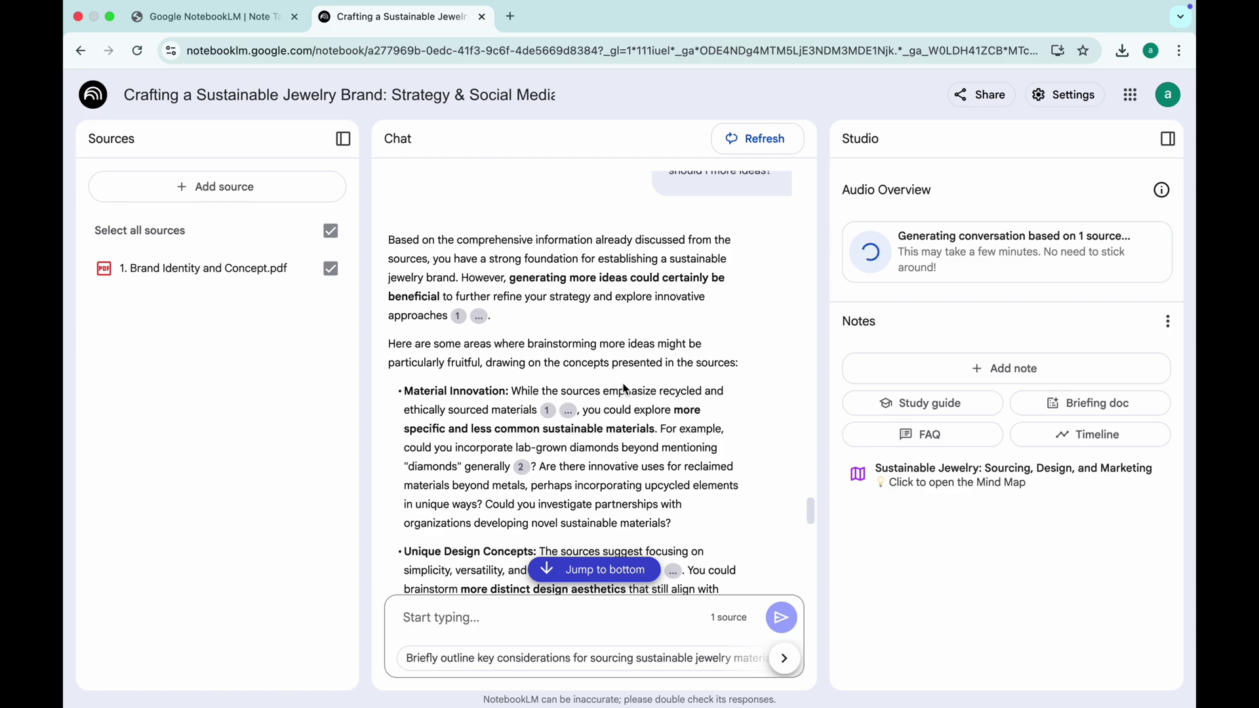
scroll(623, 388, down, 3)
scroll(623, 385, down, 2)
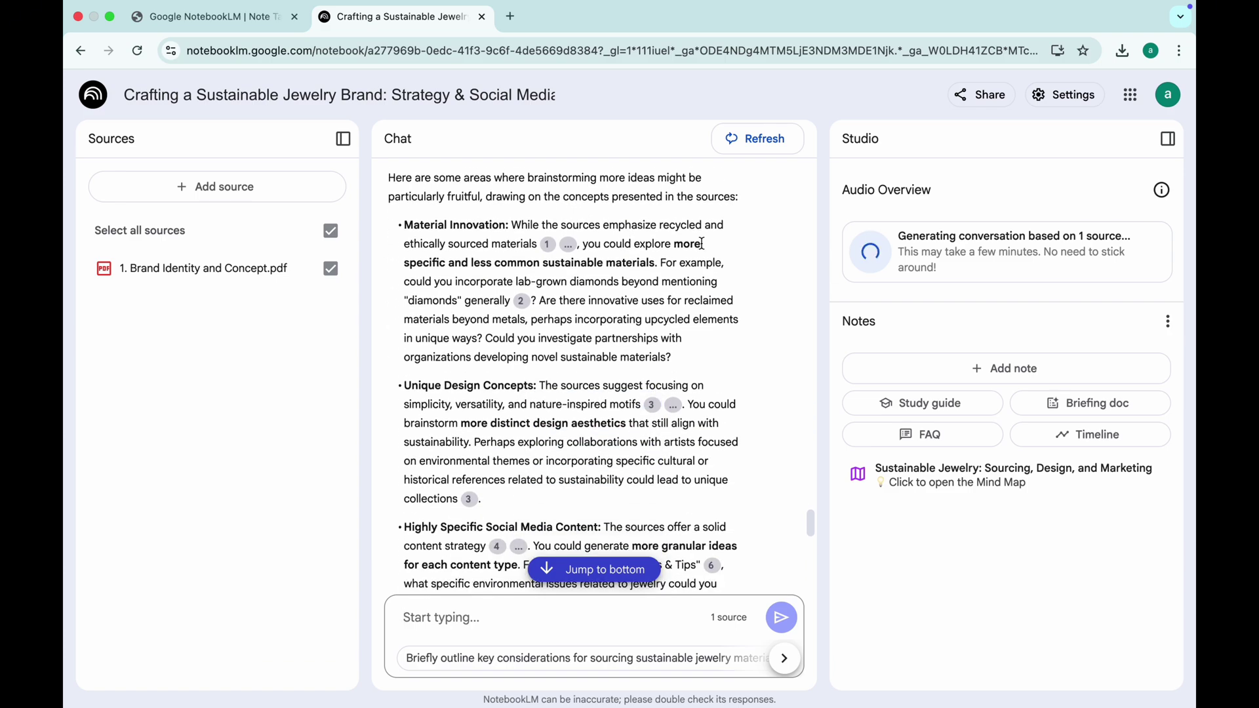
mouse_move(551, 251)
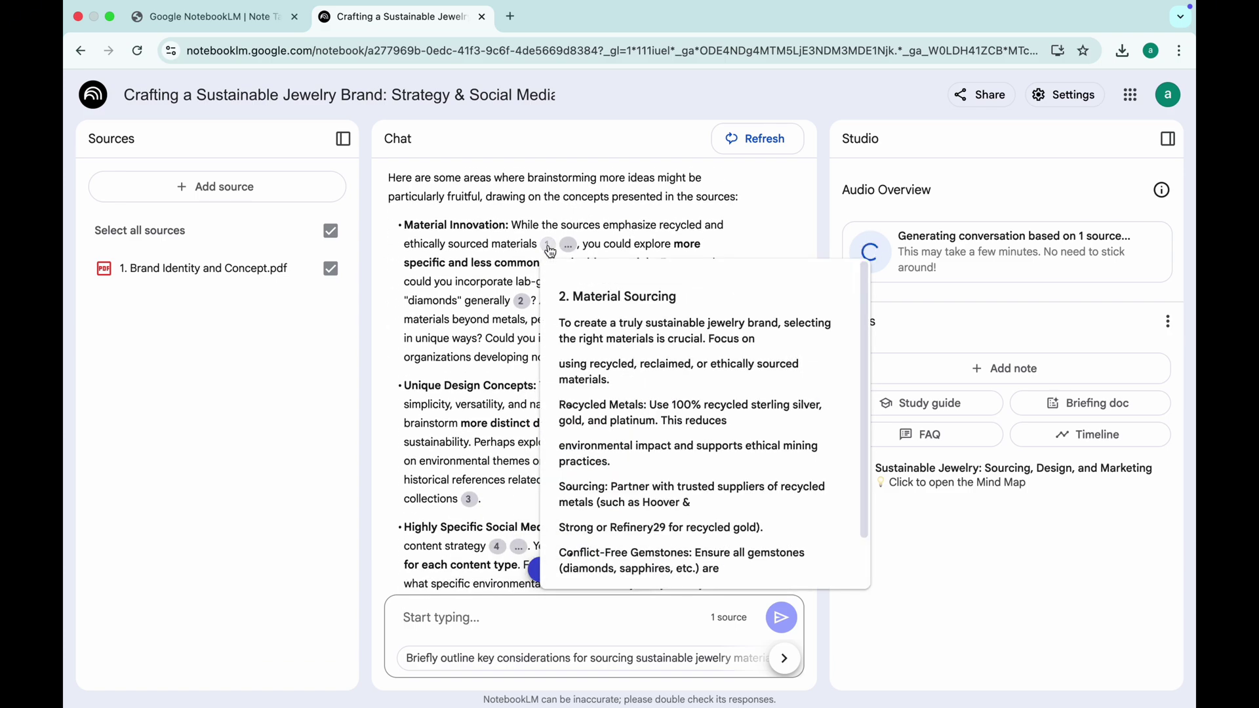
mouse_move(525, 306)
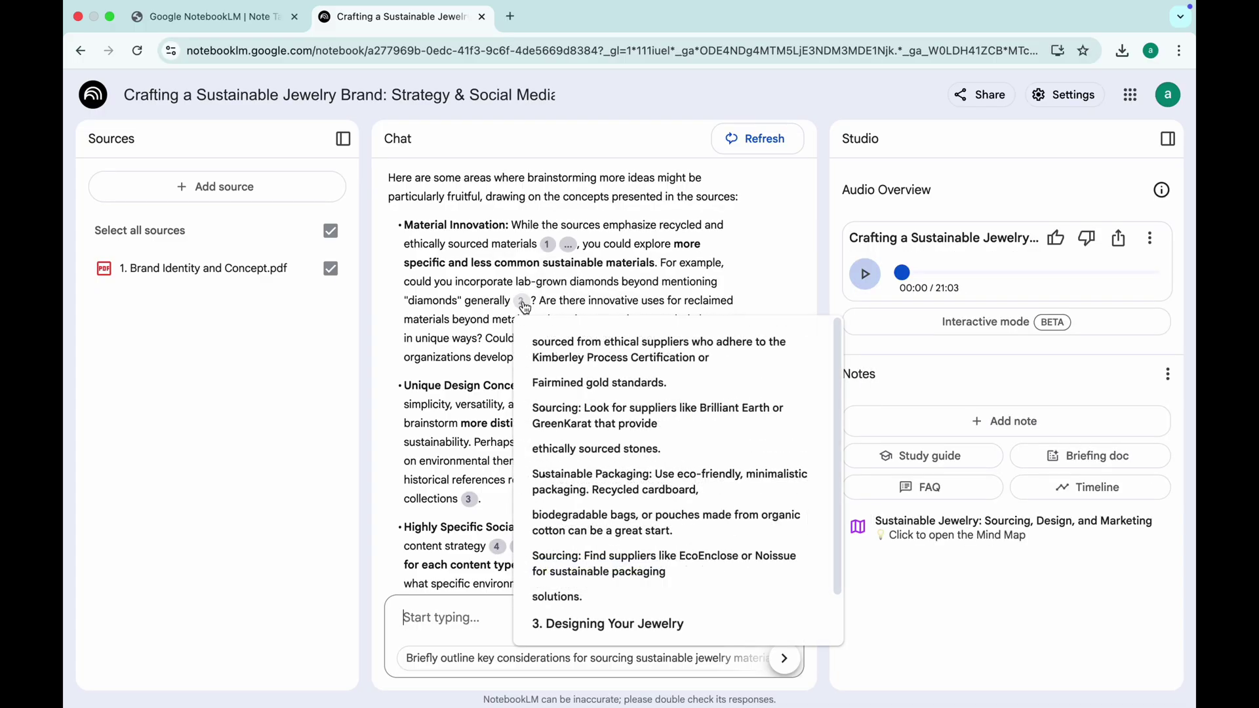
scroll(464, 418, down, 2)
click(866, 275)
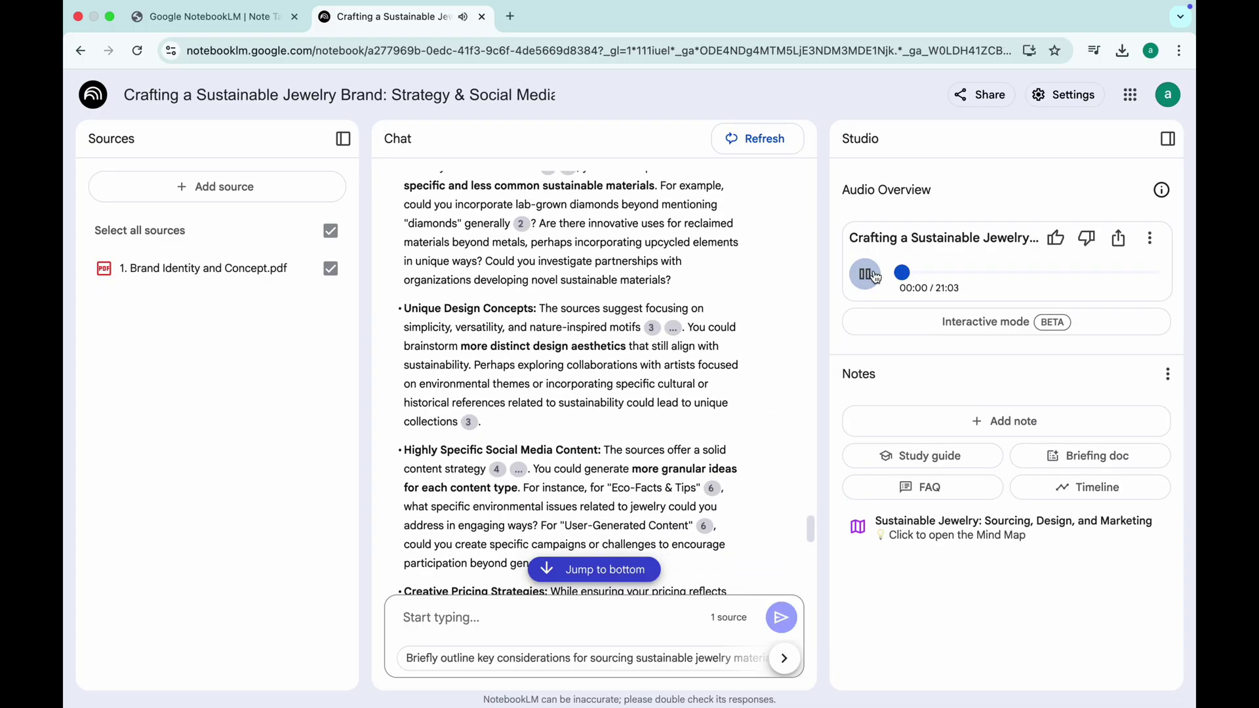
scroll(735, 317, down, 5)
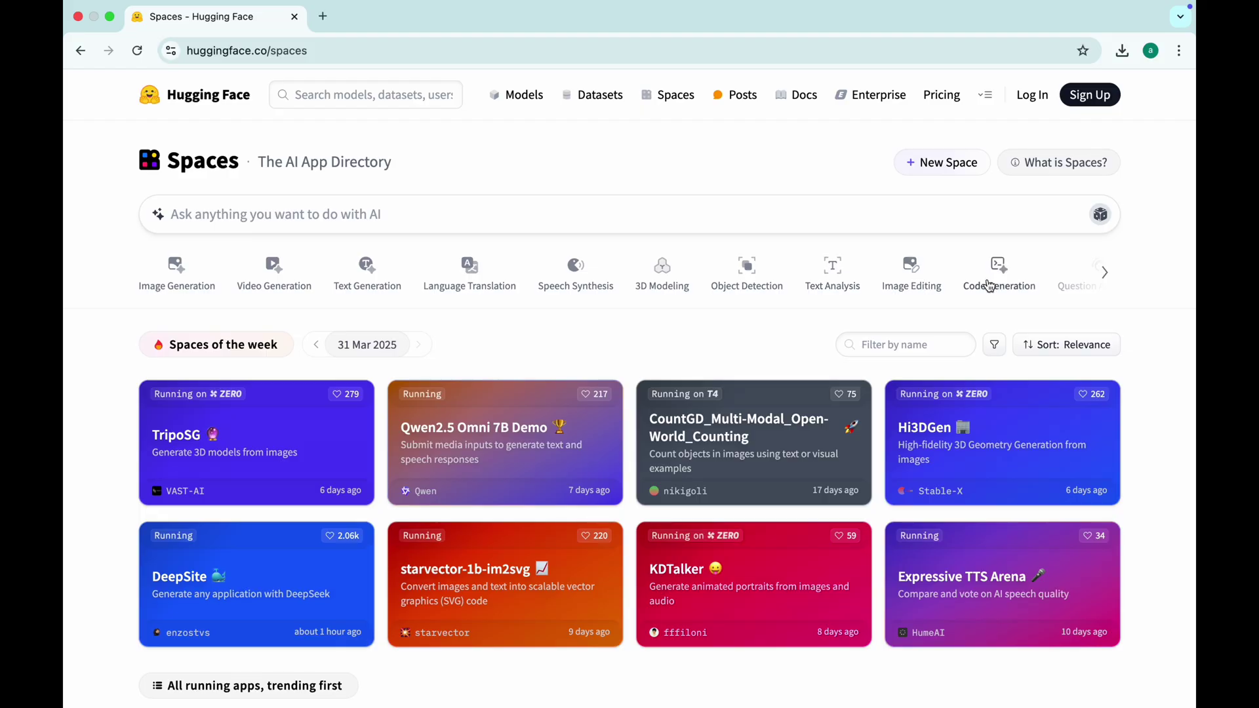
Filter Spaces to 3D Modeling and open the 'Convert 2D Images To 3D High Quality Objects' space
click(666, 285)
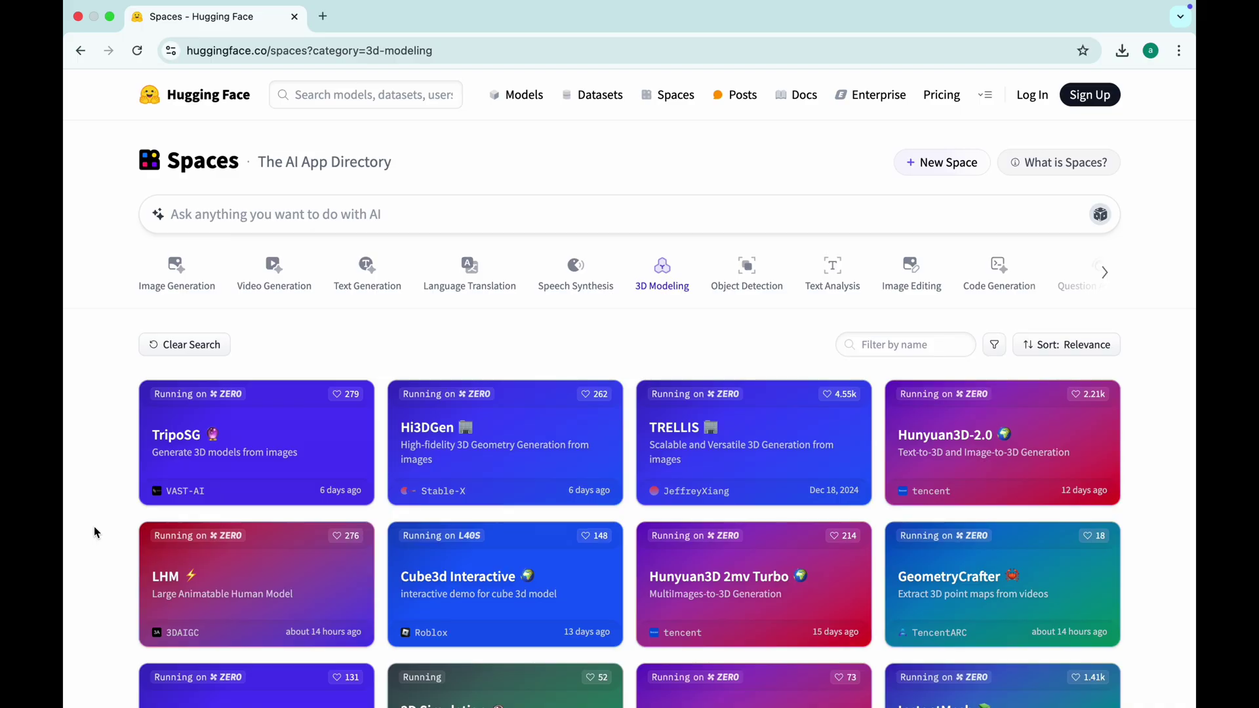
scroll(95, 533, down, 3)
scroll(95, 532, down, 3)
scroll(95, 532, down, 3)
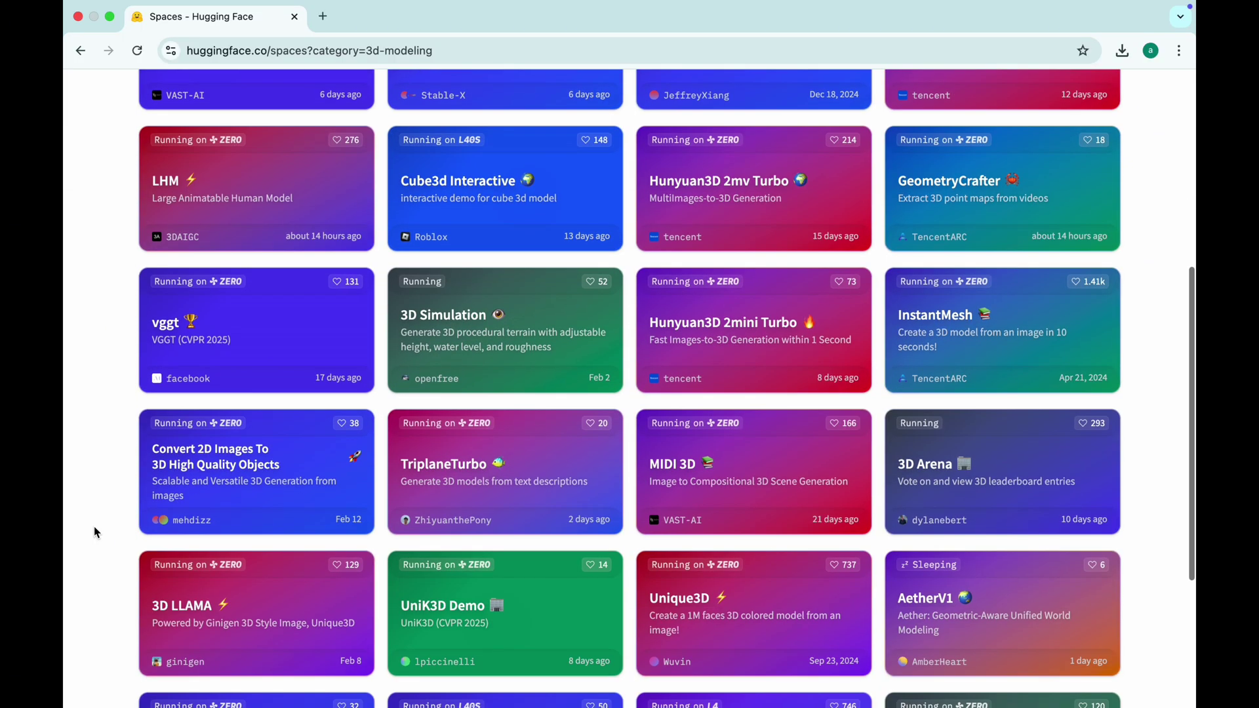
scroll(94, 527, down, 2)
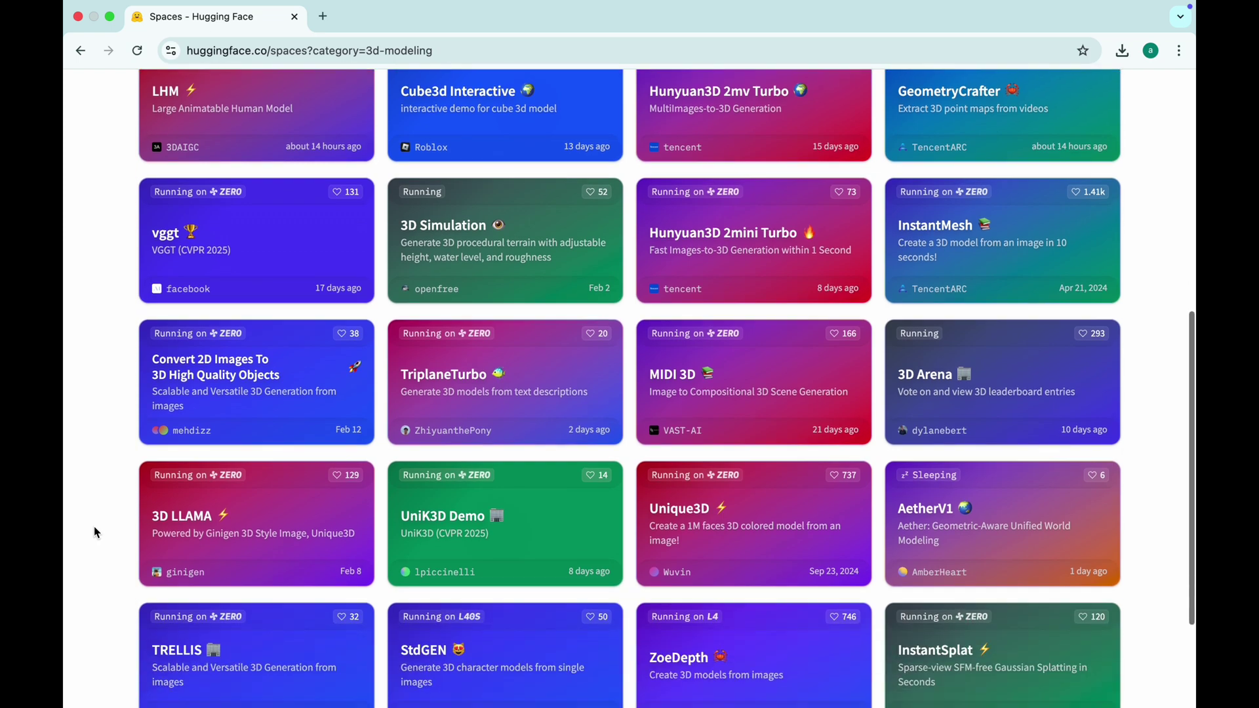
click(245, 371)
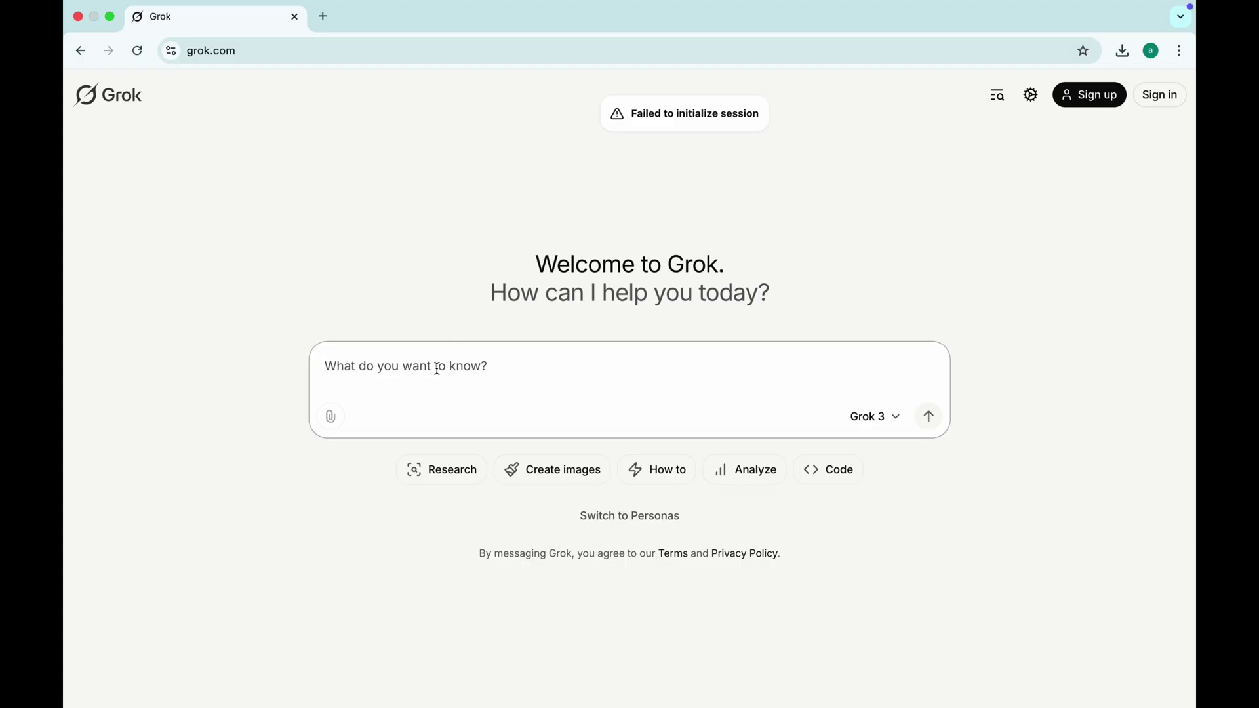
Ask Grok for HTML code for a jewelry brand website and preview the rendered page
text(an )
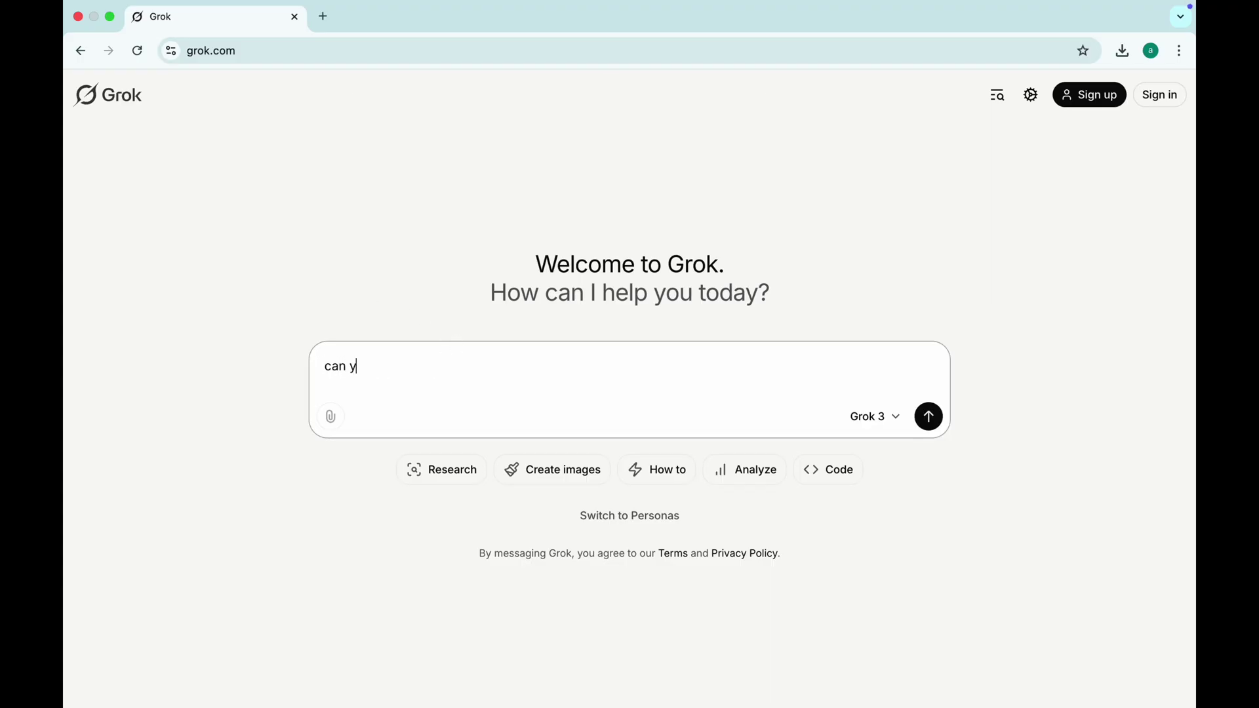
text(you help me)
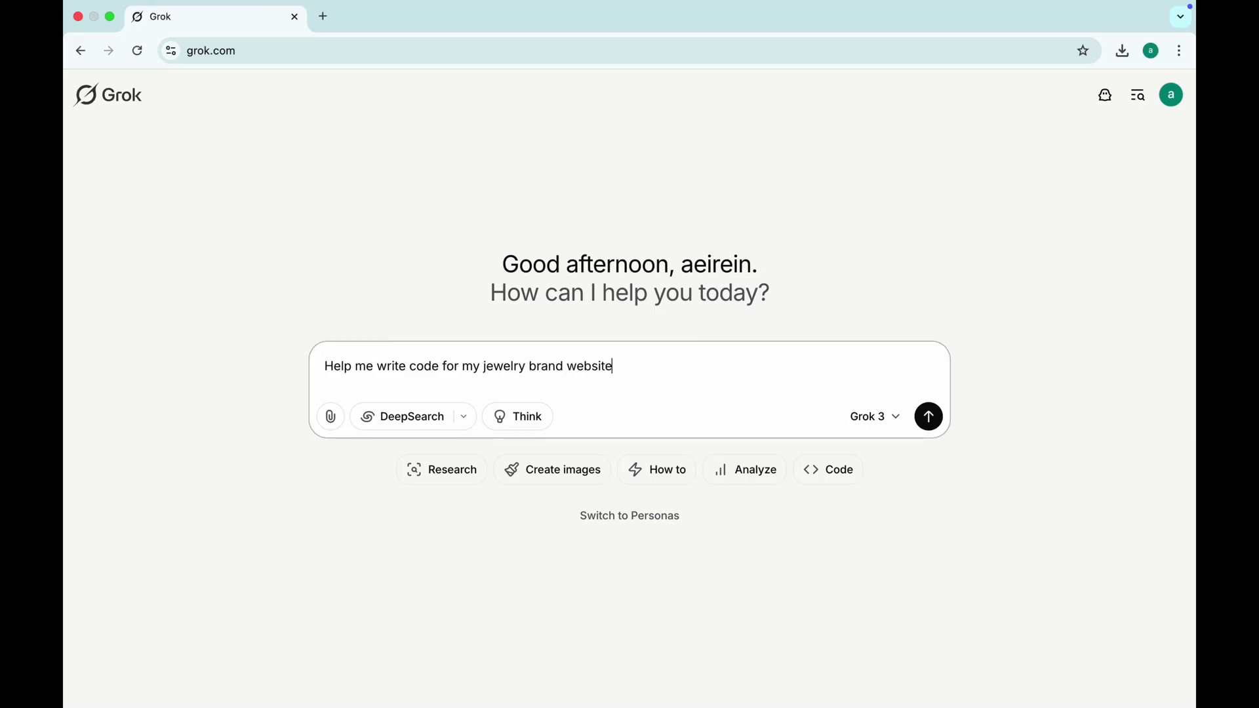
key(Return)
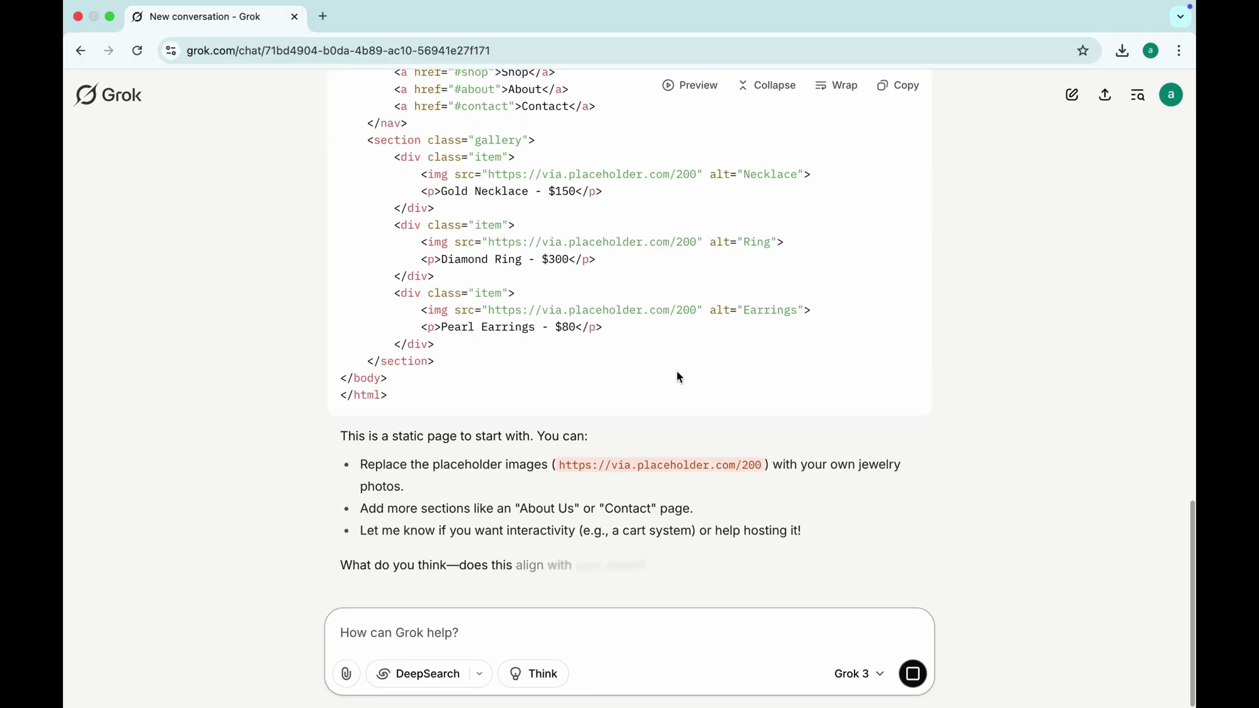
scroll(636, 397, up, 10)
scroll(636, 397, up, 7)
click(690, 257)
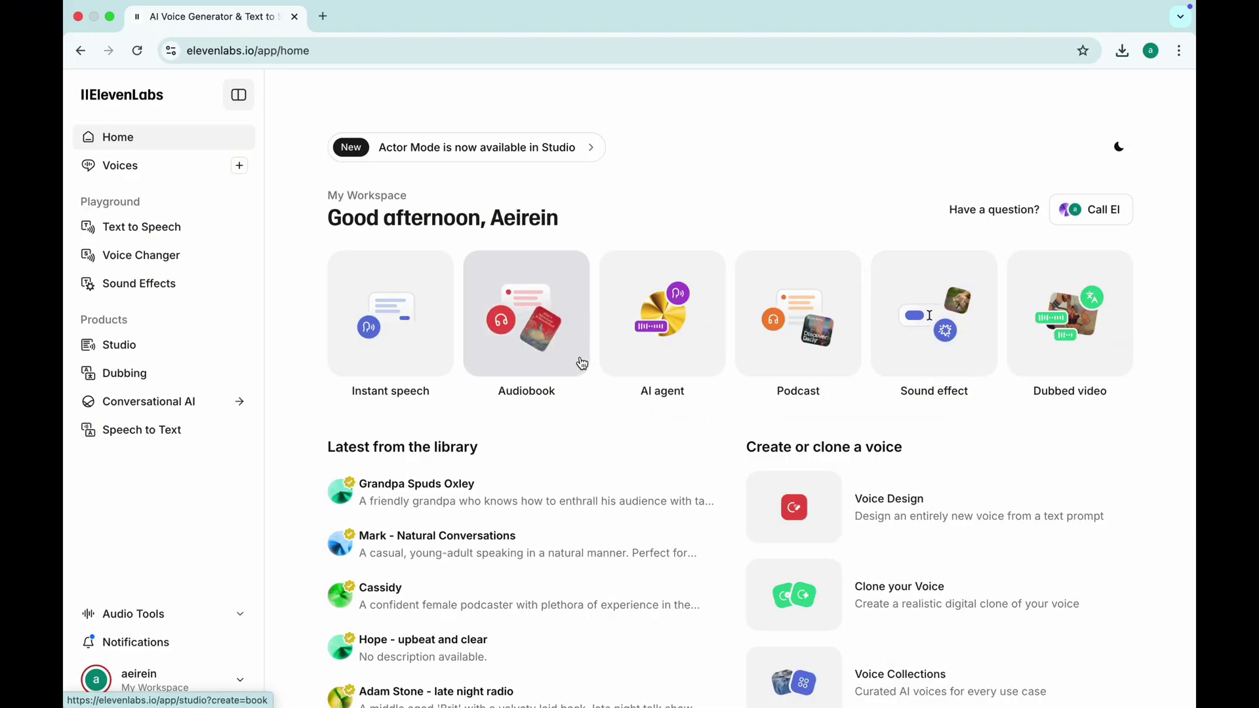
Record a short voice sample from the microphone and load the clip
click(654, 357)
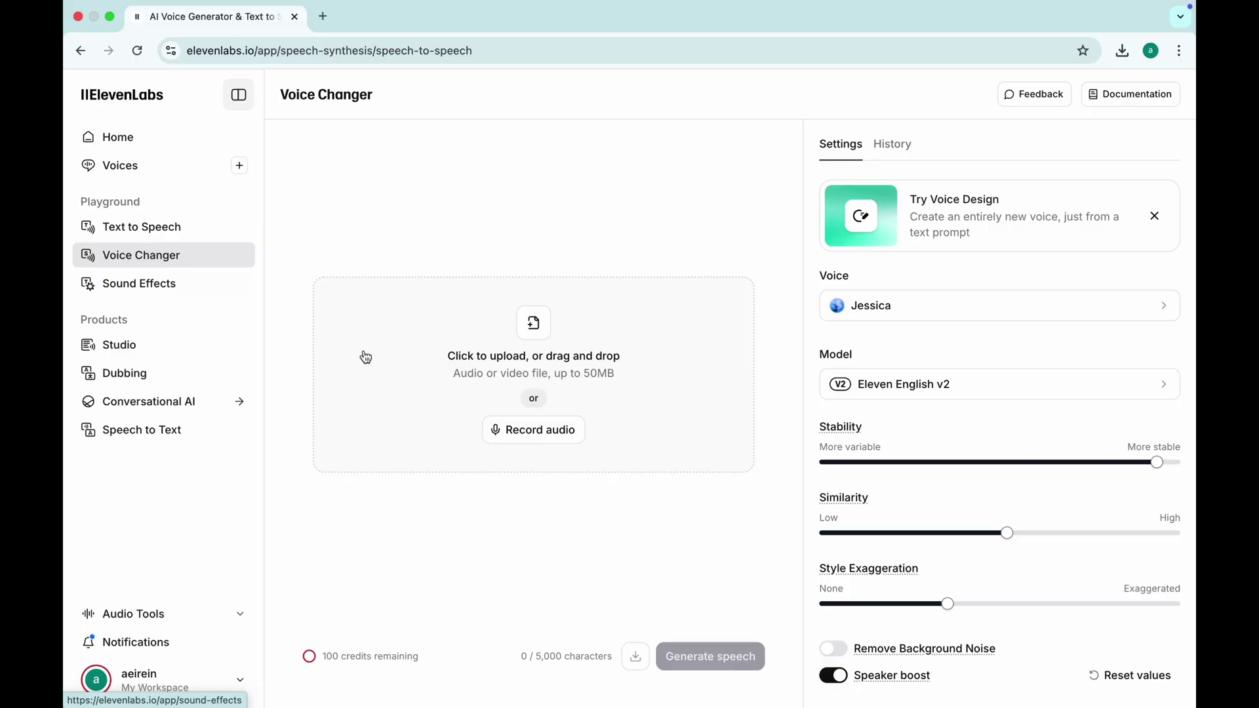
click(532, 436)
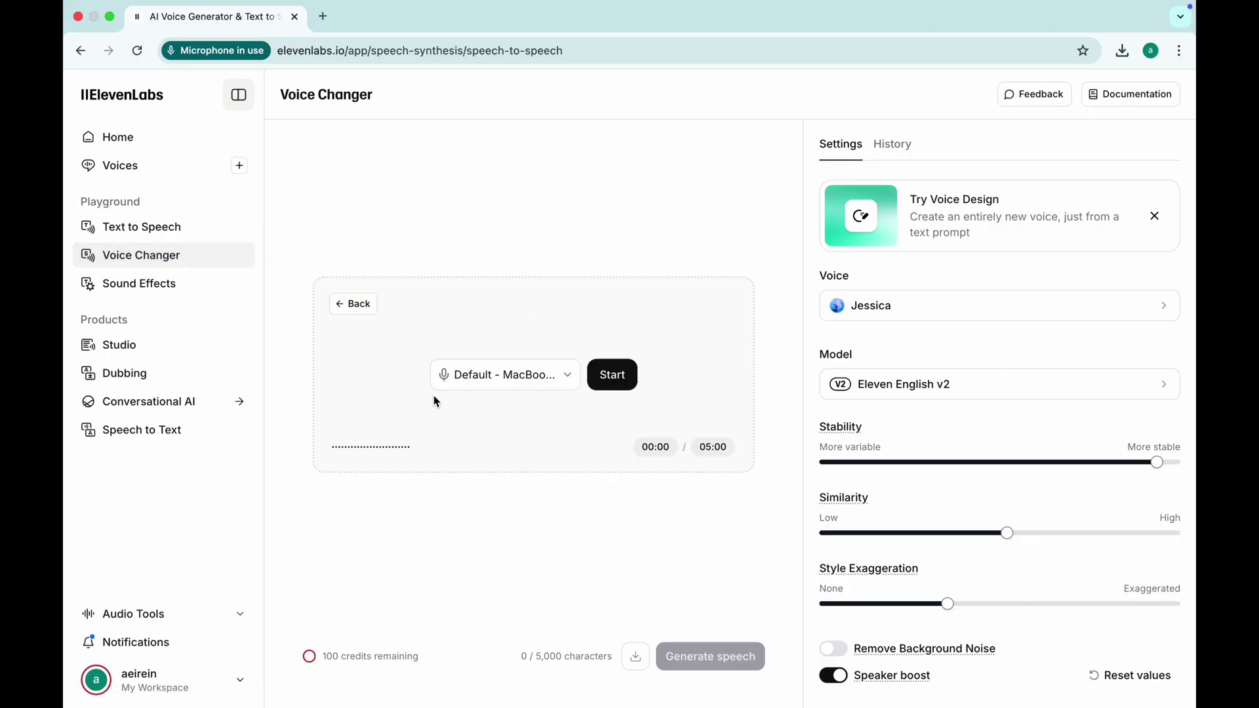
click(613, 375)
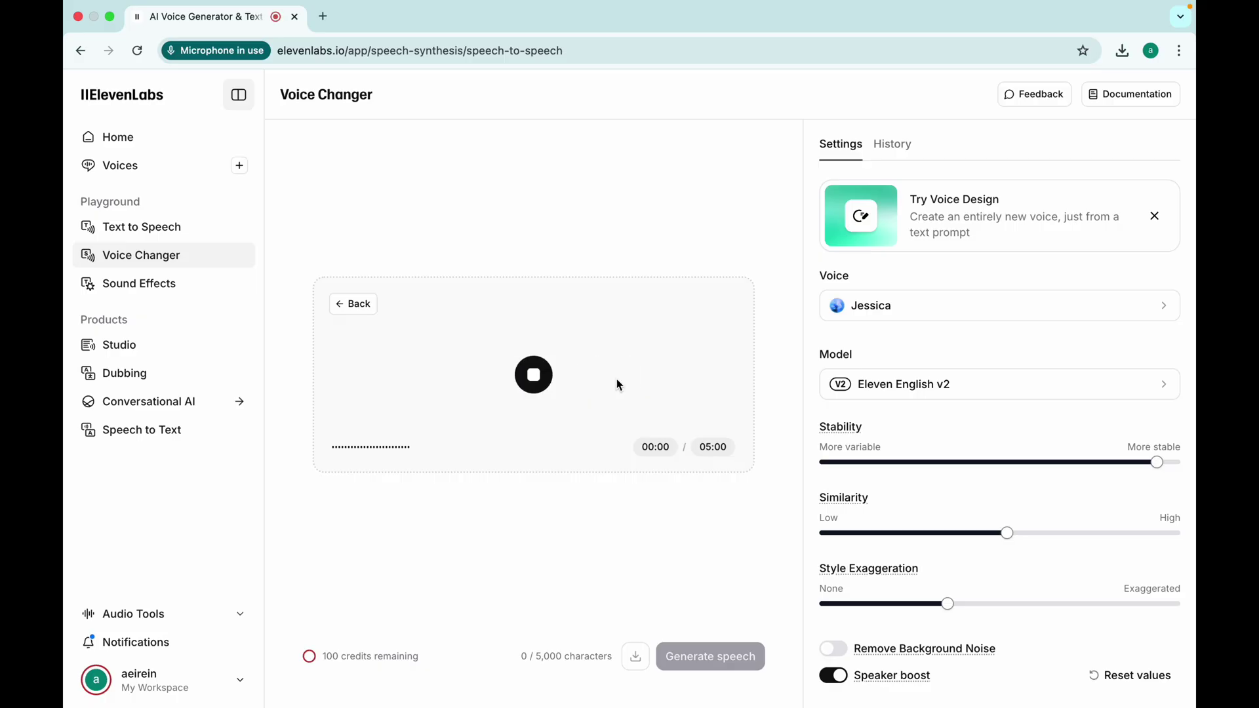
click(534, 384)
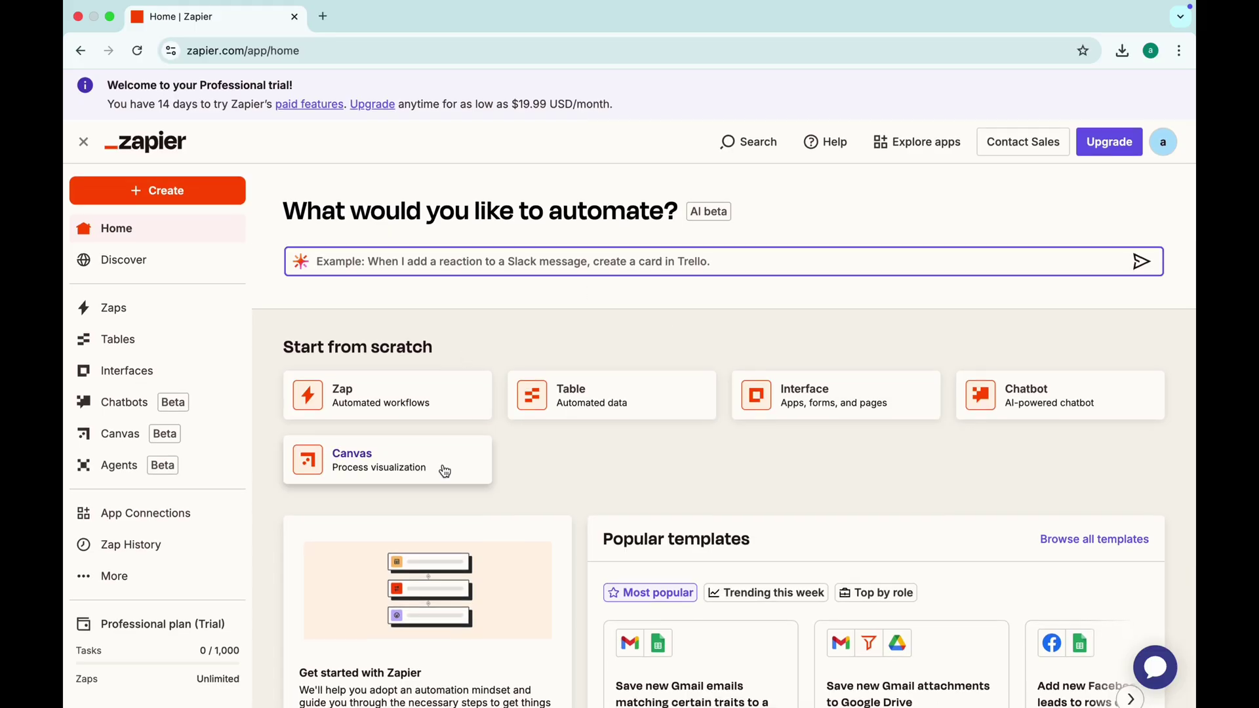
Open Canvas and preview the Lead capture starter system template
click(439, 303)
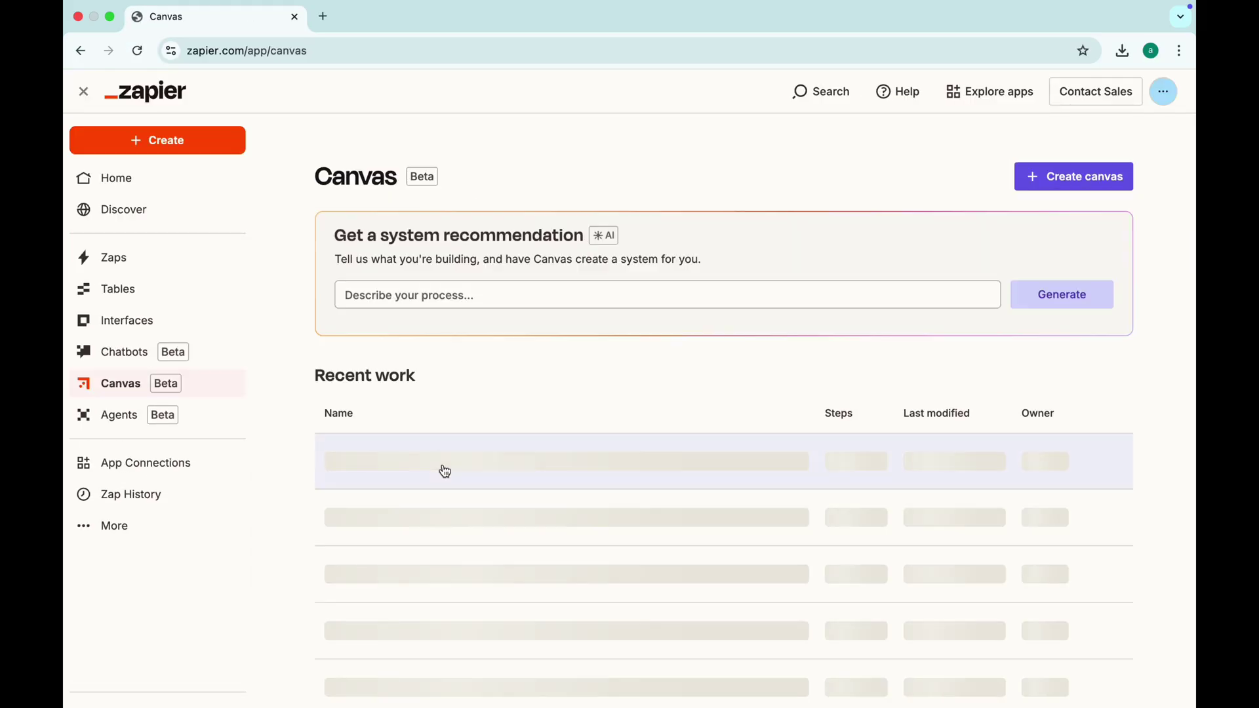
scroll(445, 471, down, 1)
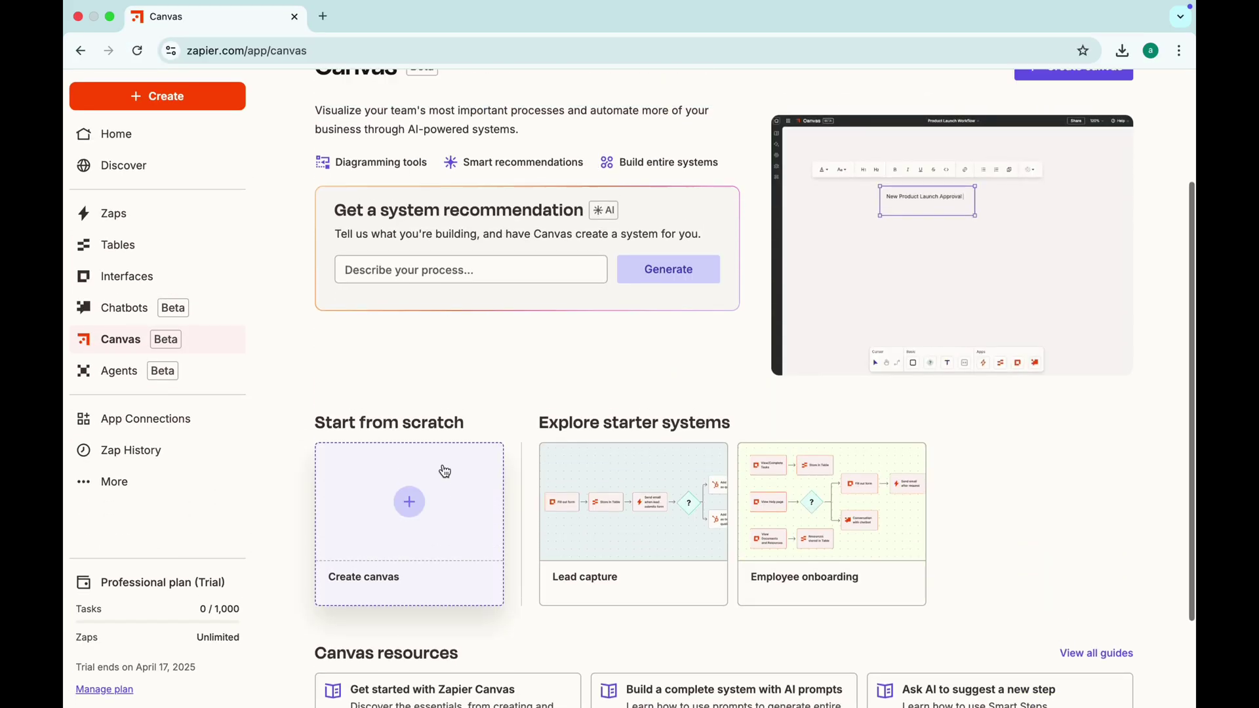
scroll(446, 473, down, 4)
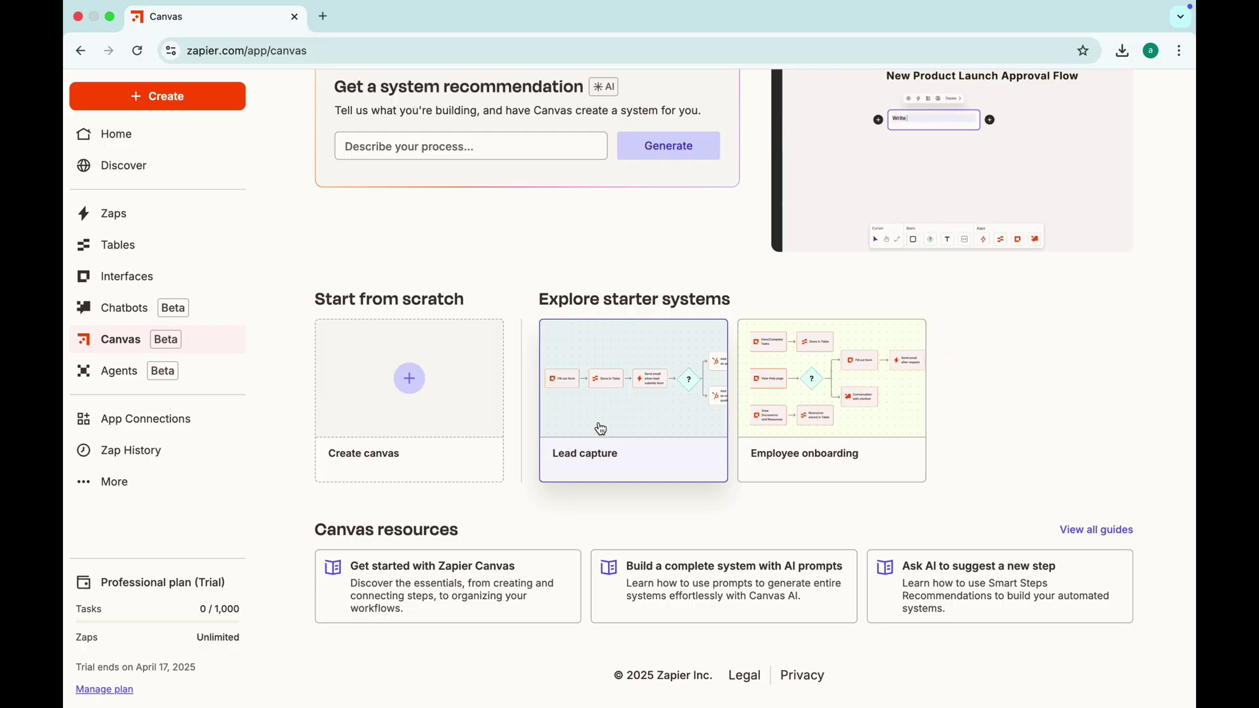
click(644, 459)
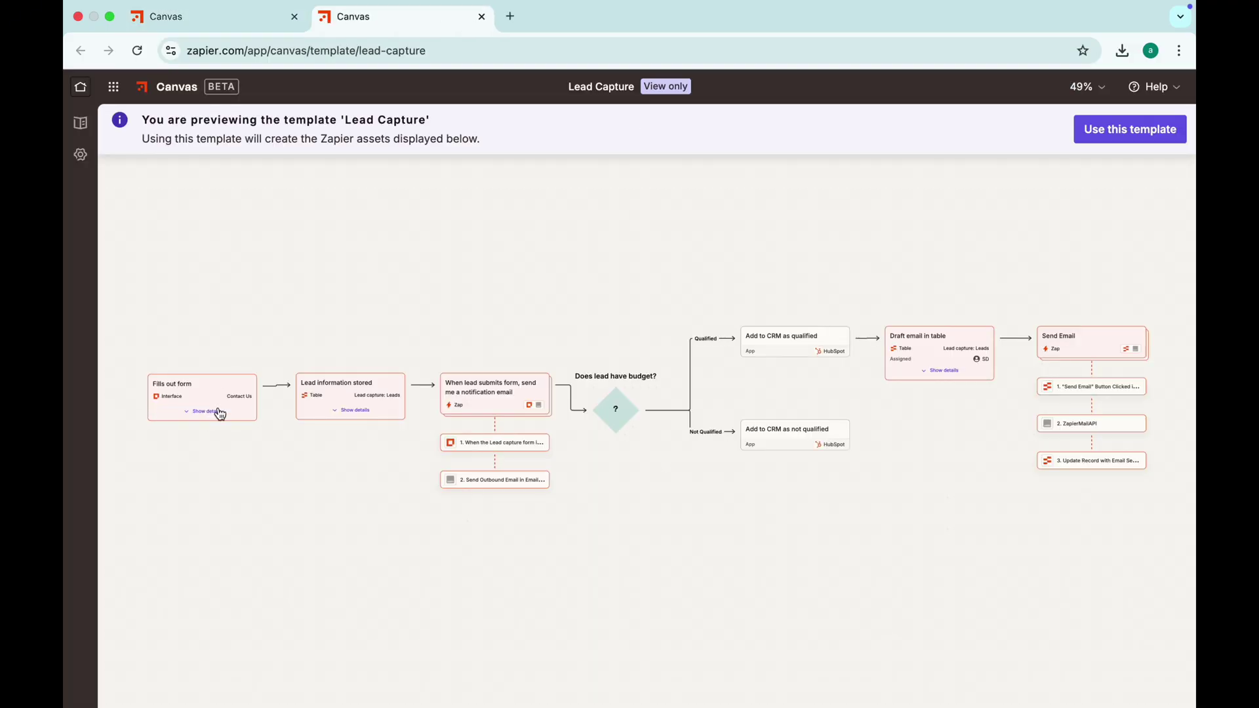
Show details of the Fills out form and Lead information stored steps
click(218, 417)
scroll(577, 452, right, 3)
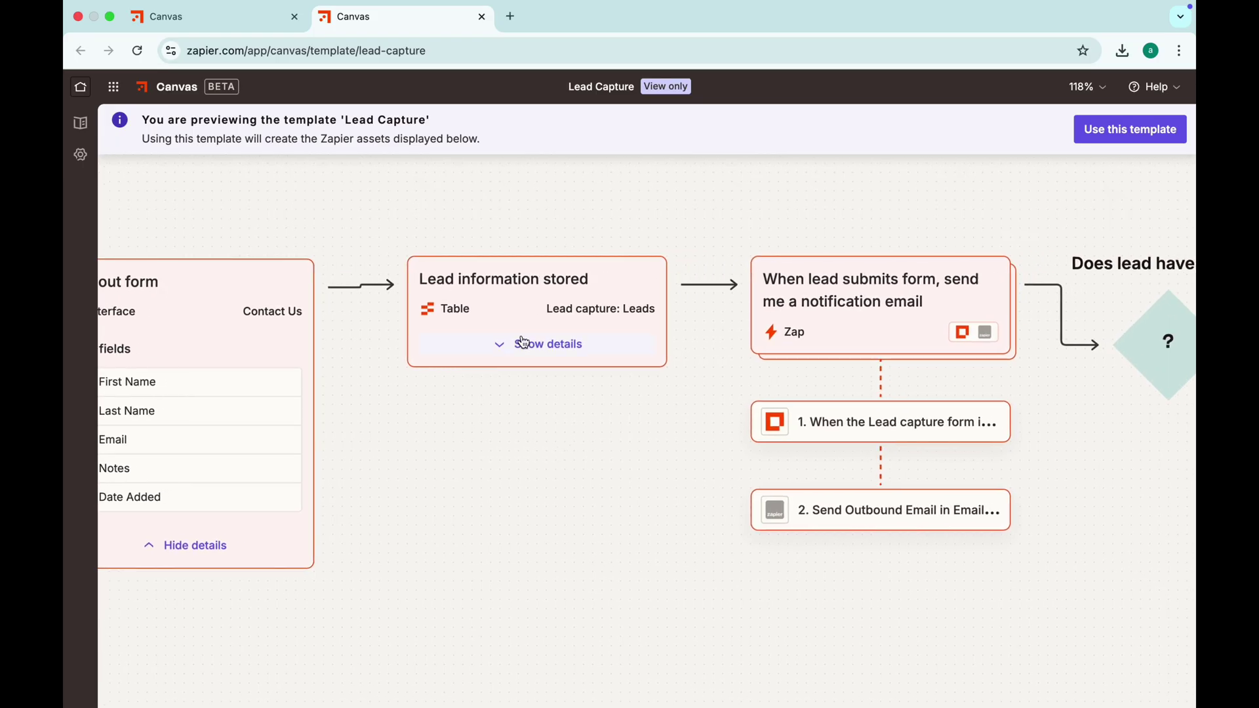
click(523, 341)
scroll(713, 612, right, 9)
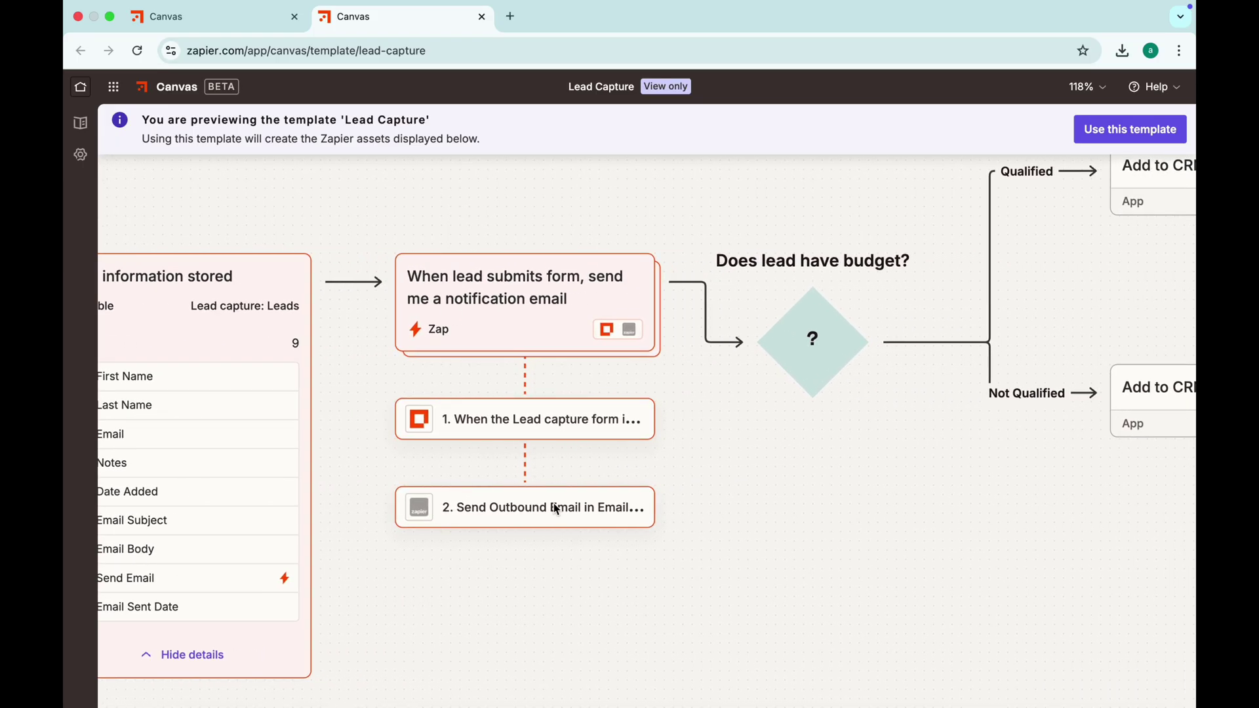
scroll(636, 482, right, 1)
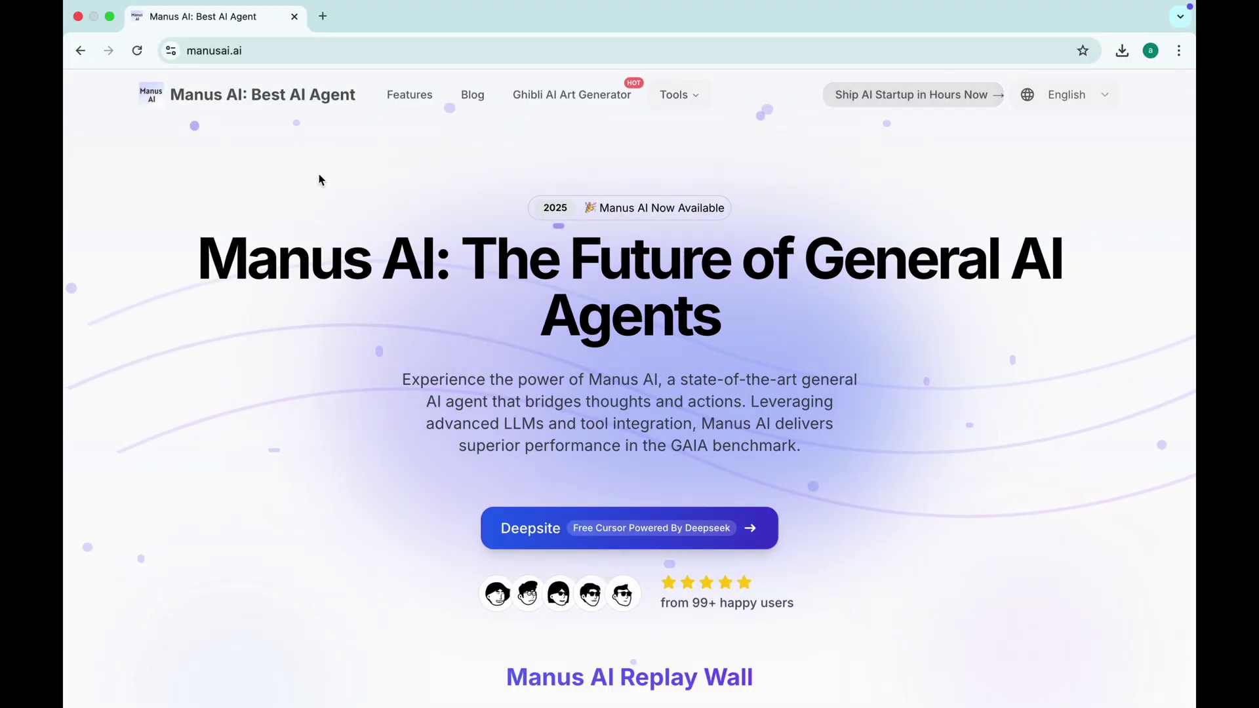
Open DeepSite and send the prompt for a sustainable EcoGems jewelry website
scroll(319, 179, down, 5)
click(760, 196)
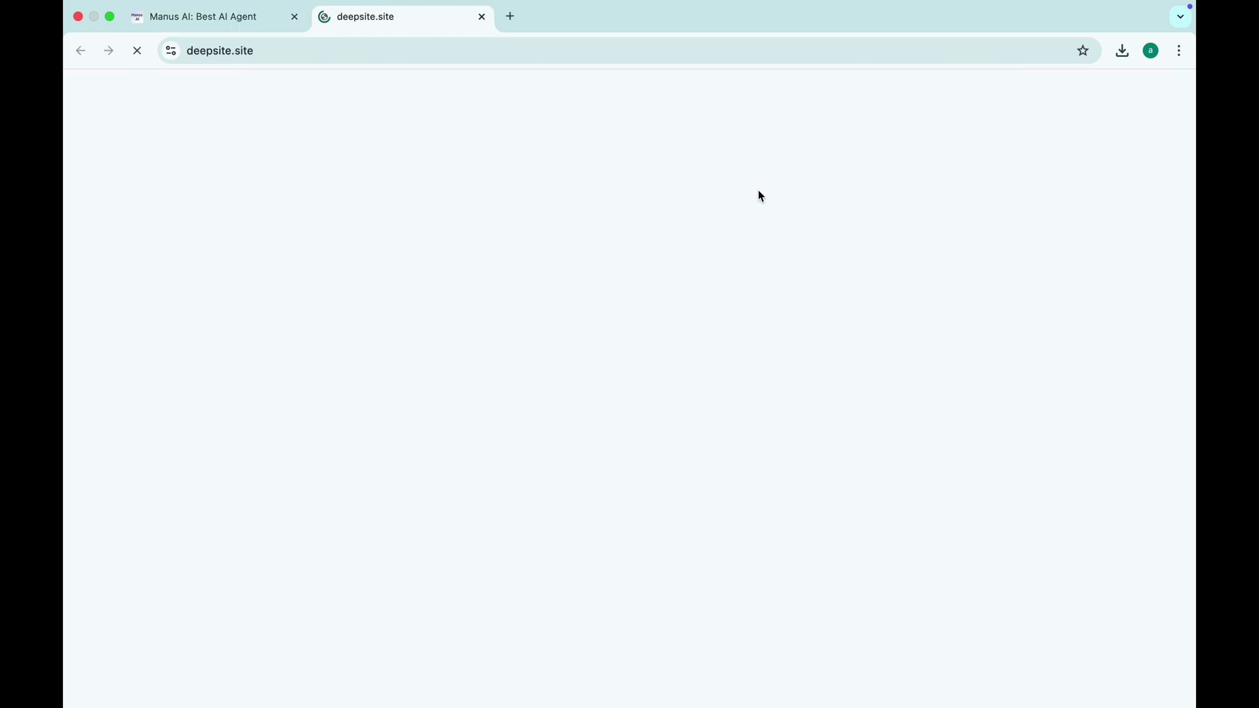
scroll(458, 561, down, 10)
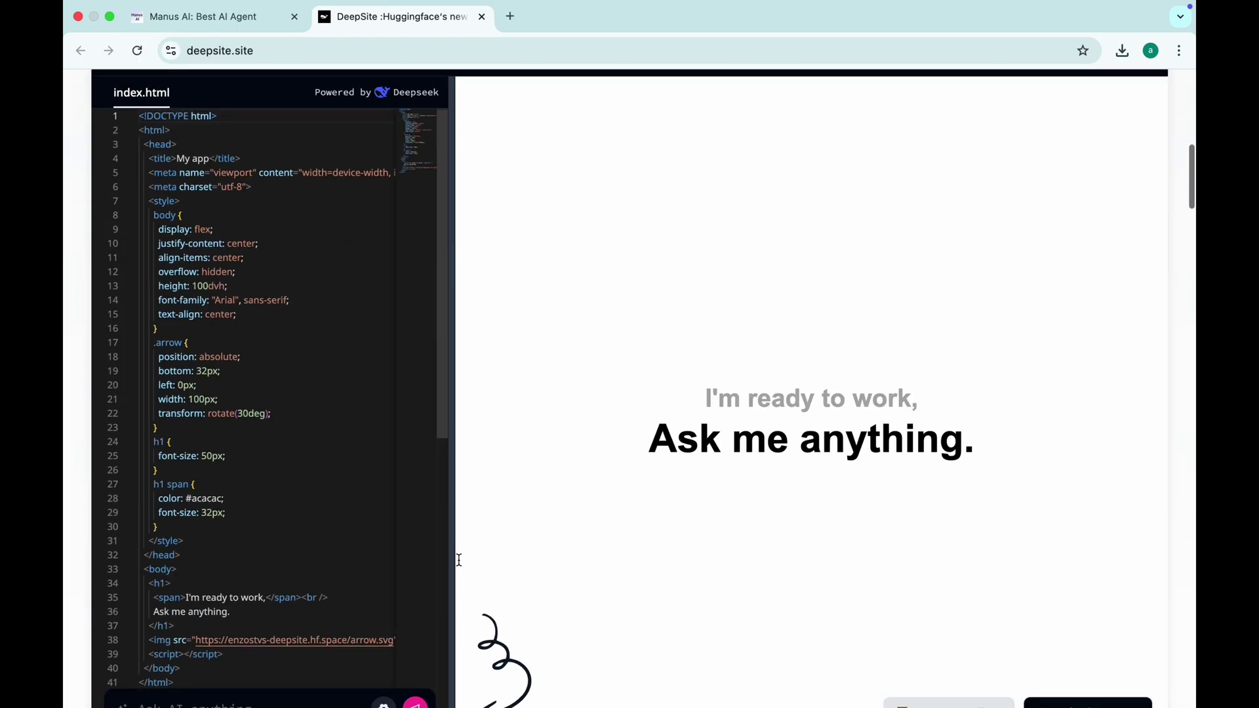
scroll(458, 561, down, 4)
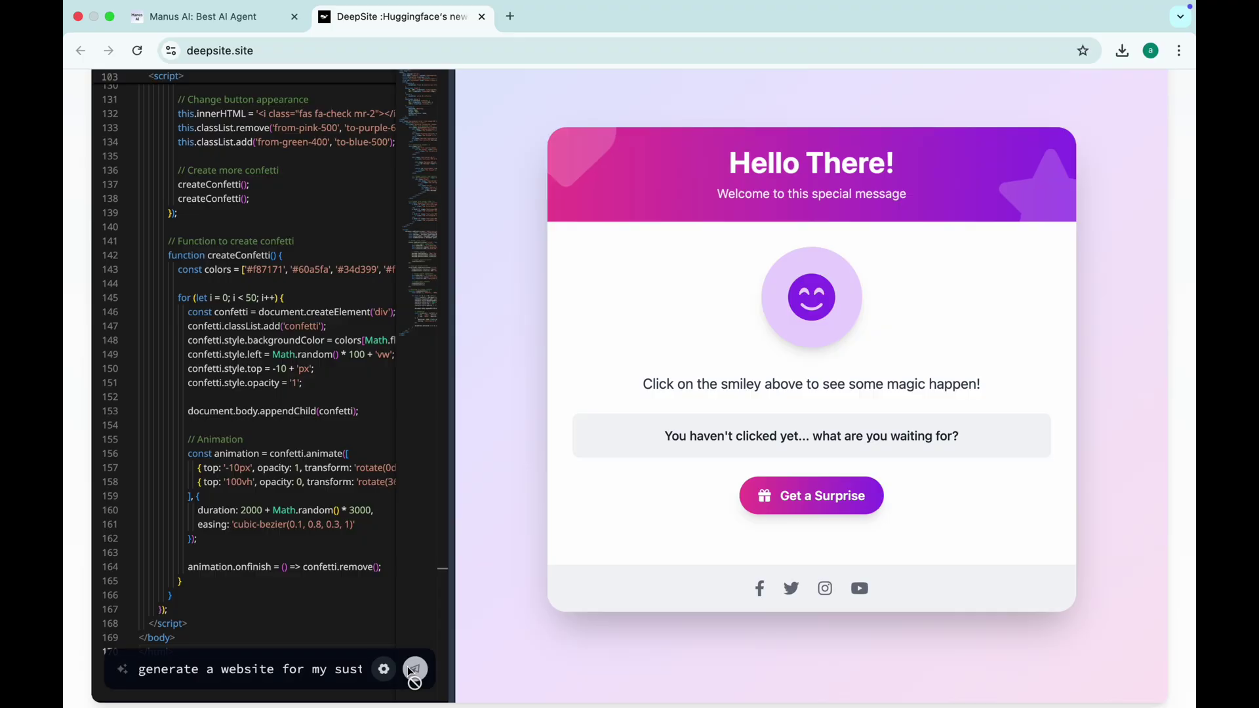
click(411, 670)
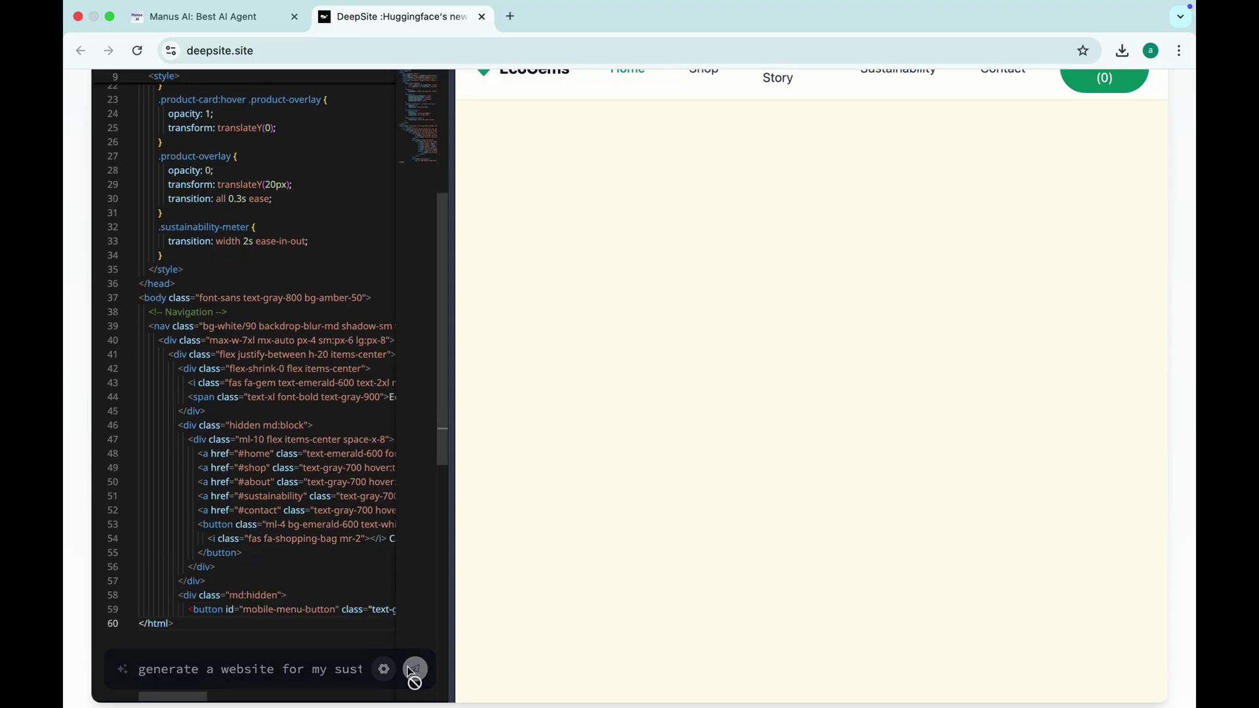
scroll(686, 583, up, 3)
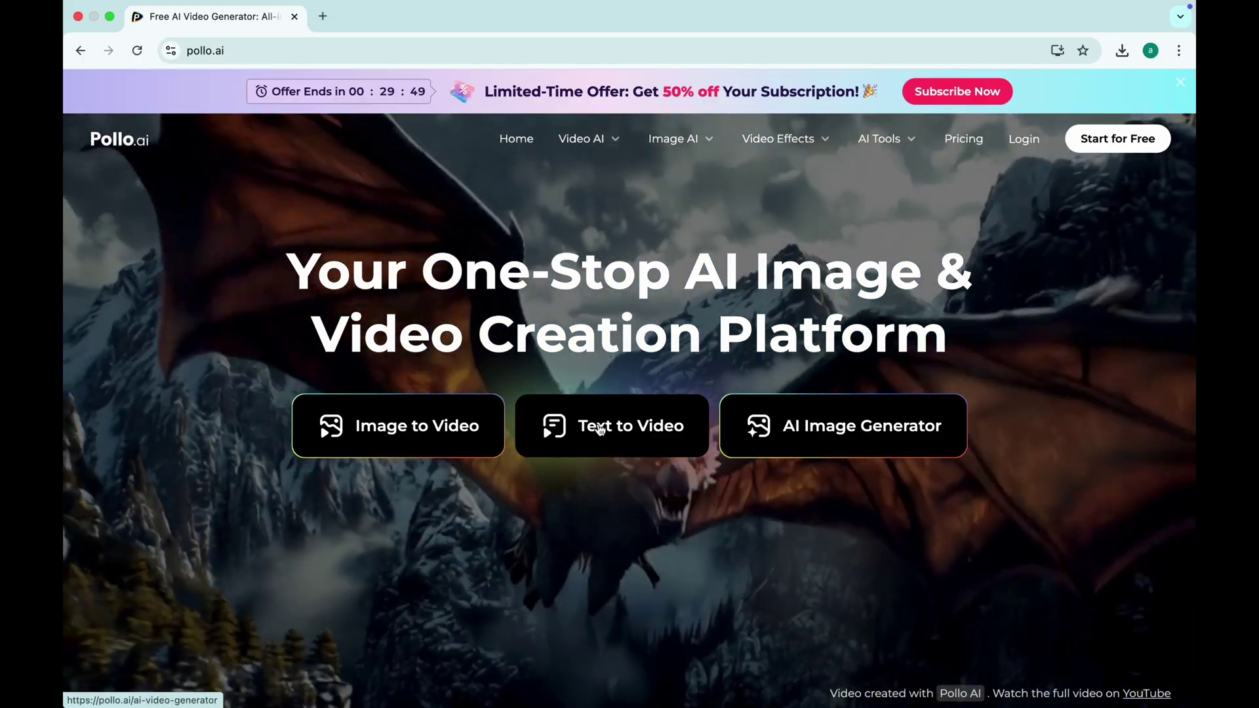
Create a 5s Kling 1.6 text-to-video of two cows walking beside a person in red
click(601, 429)
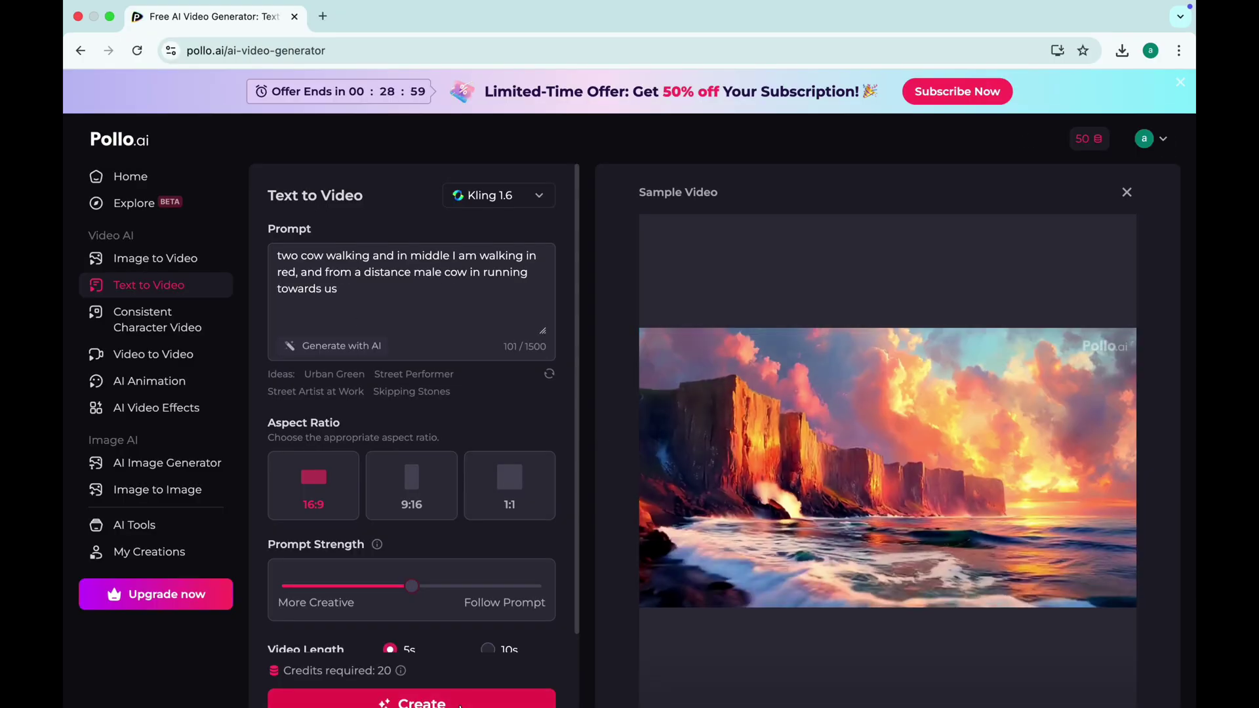
click(463, 704)
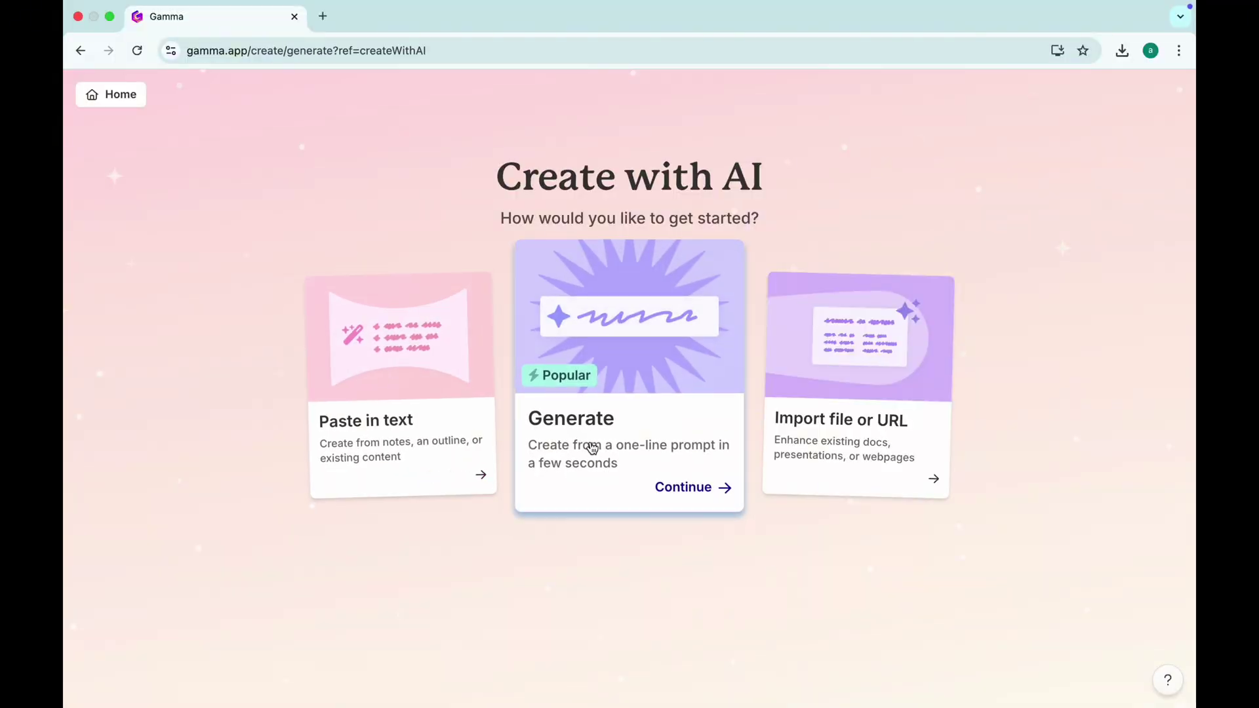
Generate a Gamma outline from the prompt 'youtube shorts vs instagram reels what should I focus as a brand ow'
click(592, 448)
text(youtube shorts vs instagram reels what should I focus as a brand owner)
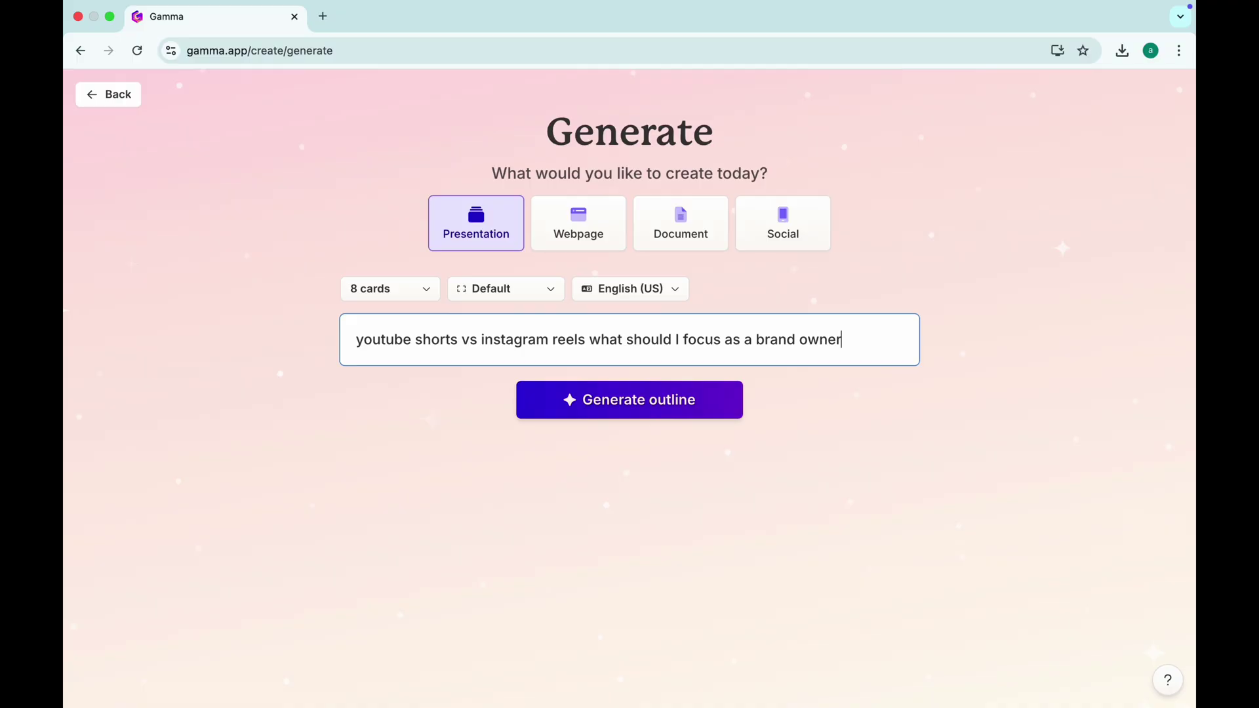
click(623, 396)
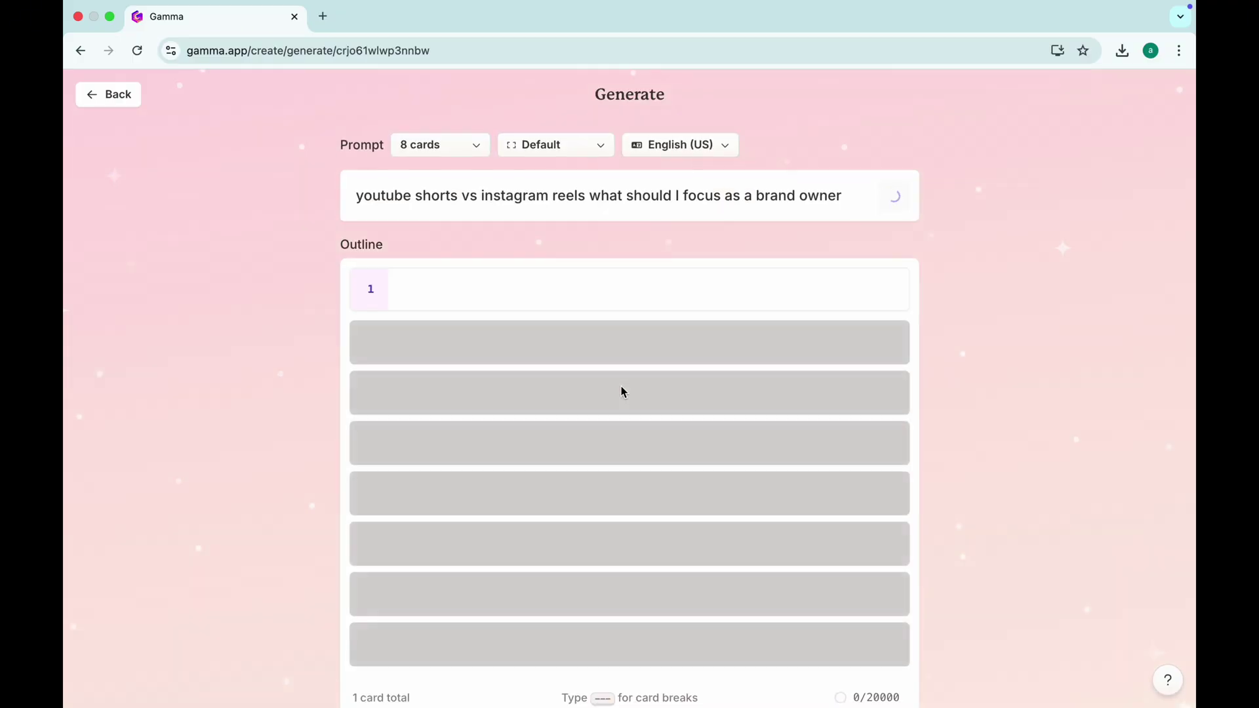
Apply the Mocha theme and generate the 8-card presentation
scroll(623, 392, down, 1)
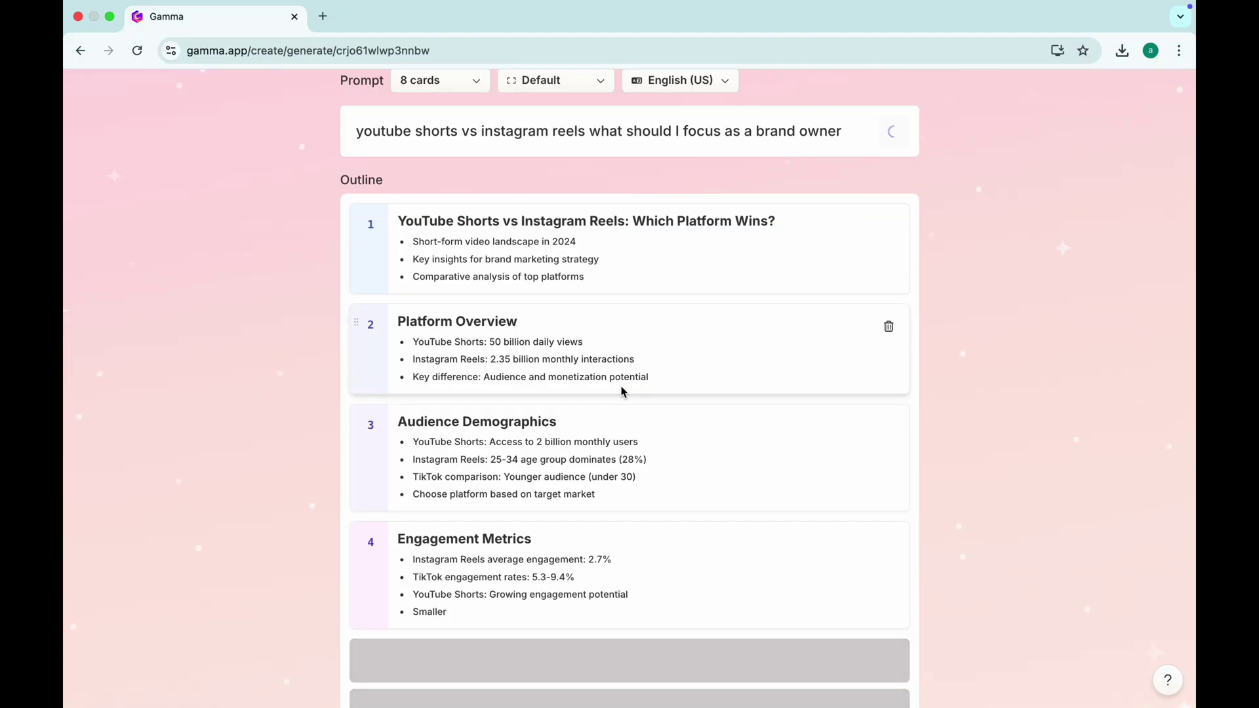
scroll(623, 391, down, 5)
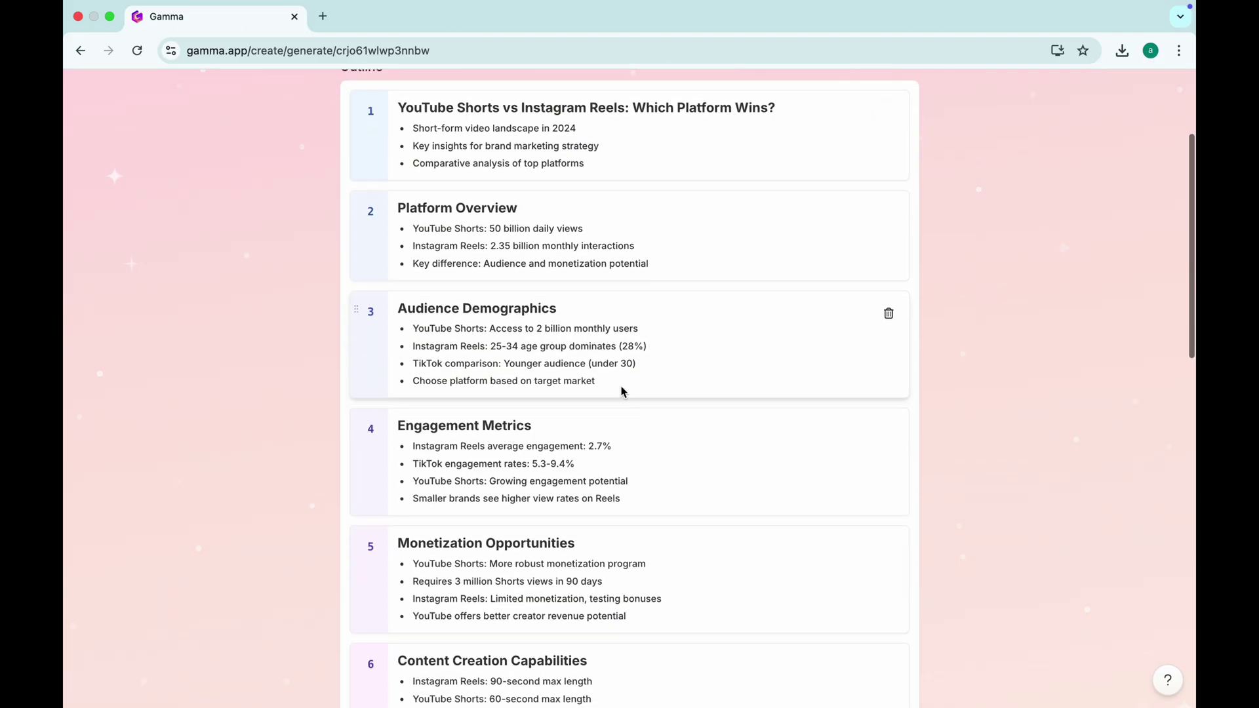
scroll(621, 391, down, 10)
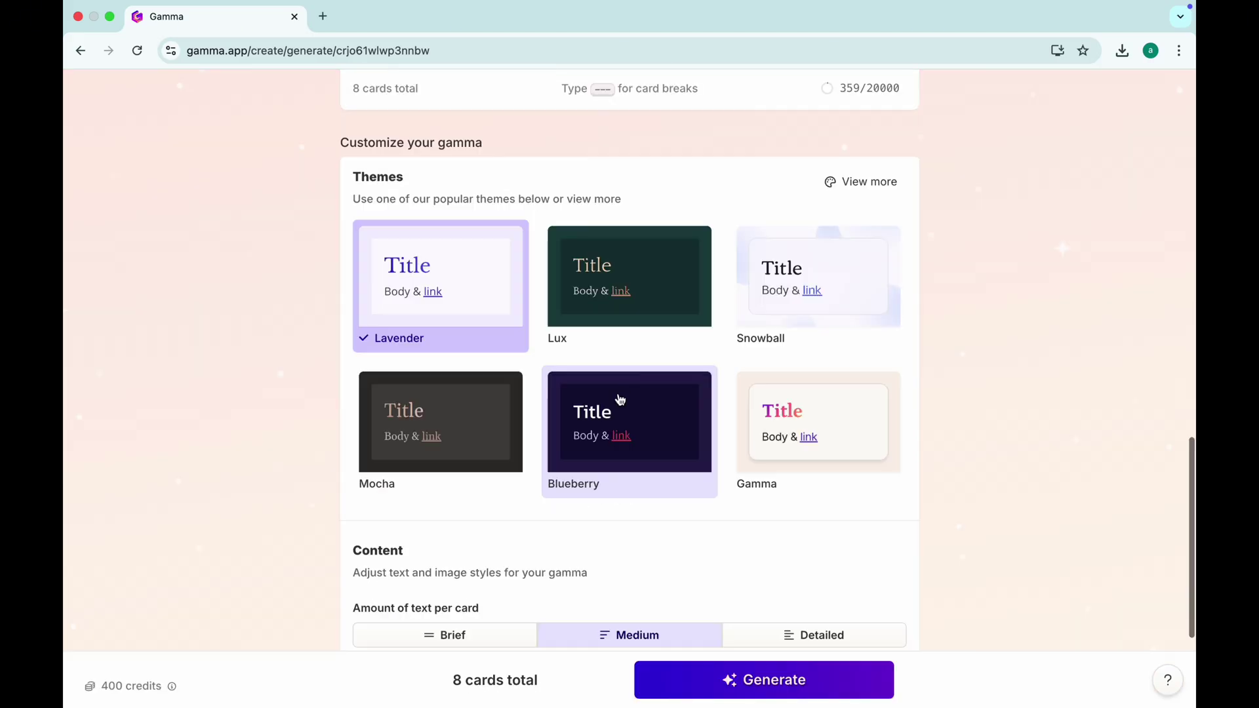
click(451, 441)
click(736, 682)
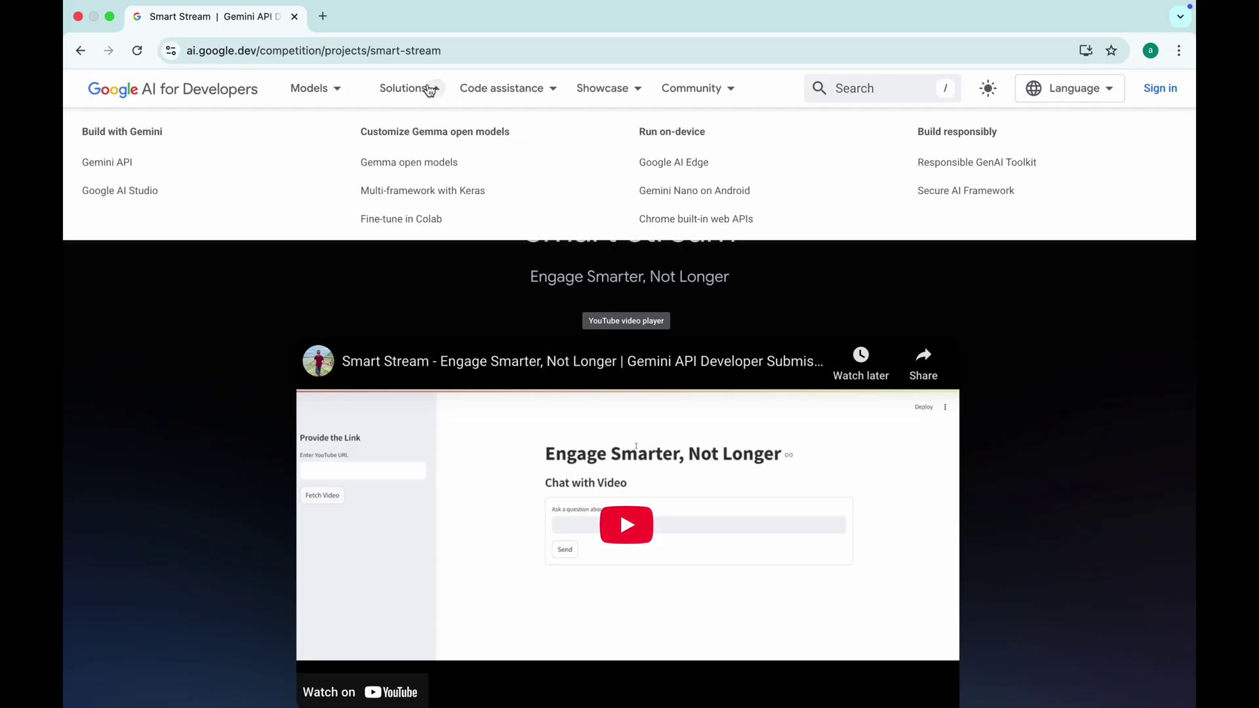
Open Google AI Studio, dismiss the welcome dialog and switch to Stream Realtime
click(152, 192)
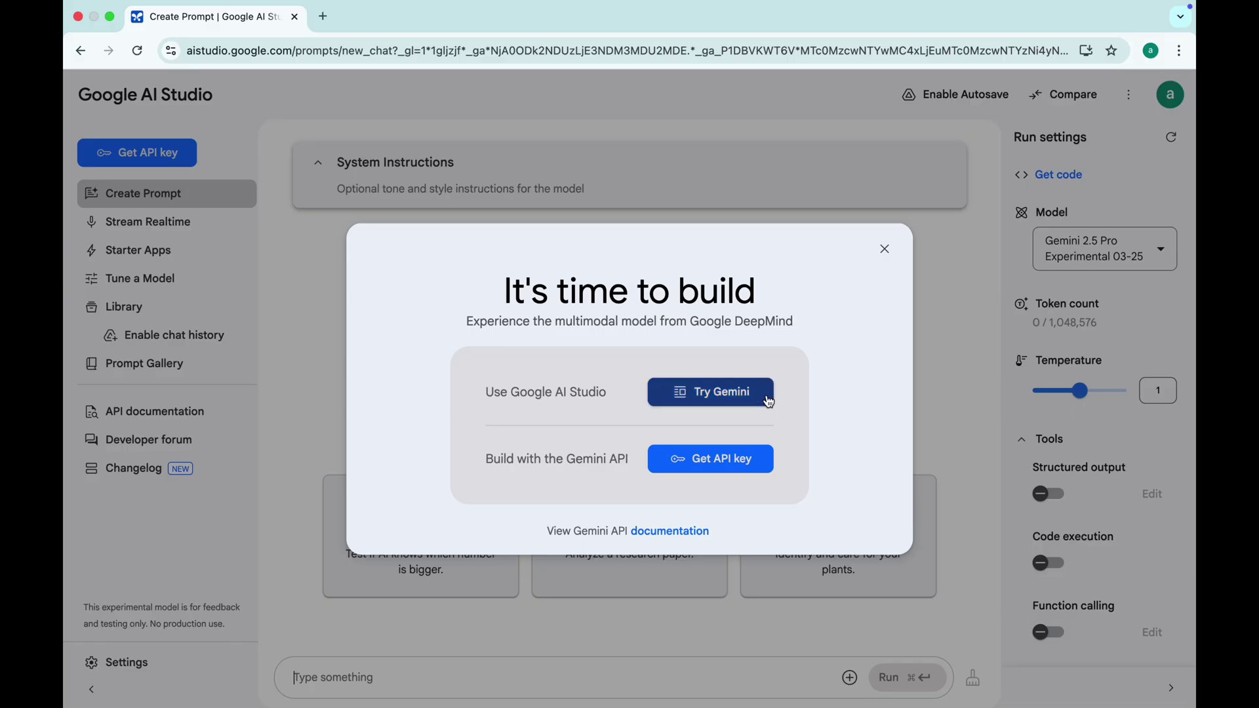
click(751, 400)
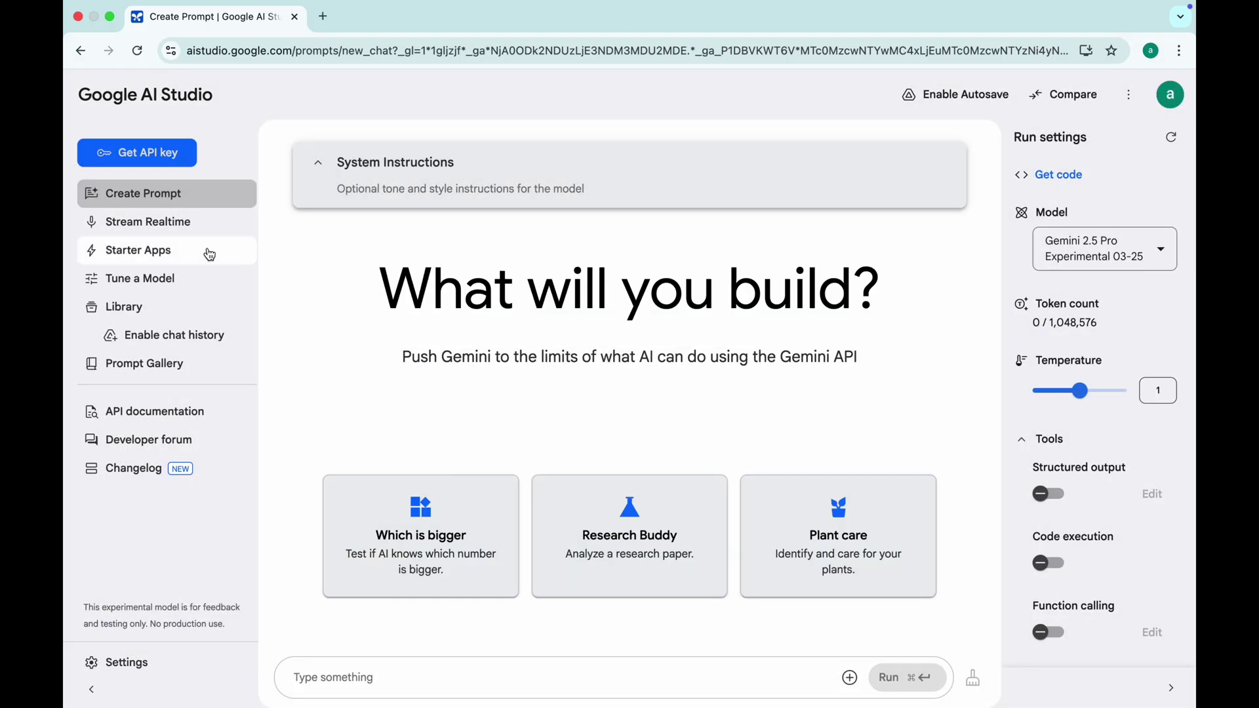
click(190, 233)
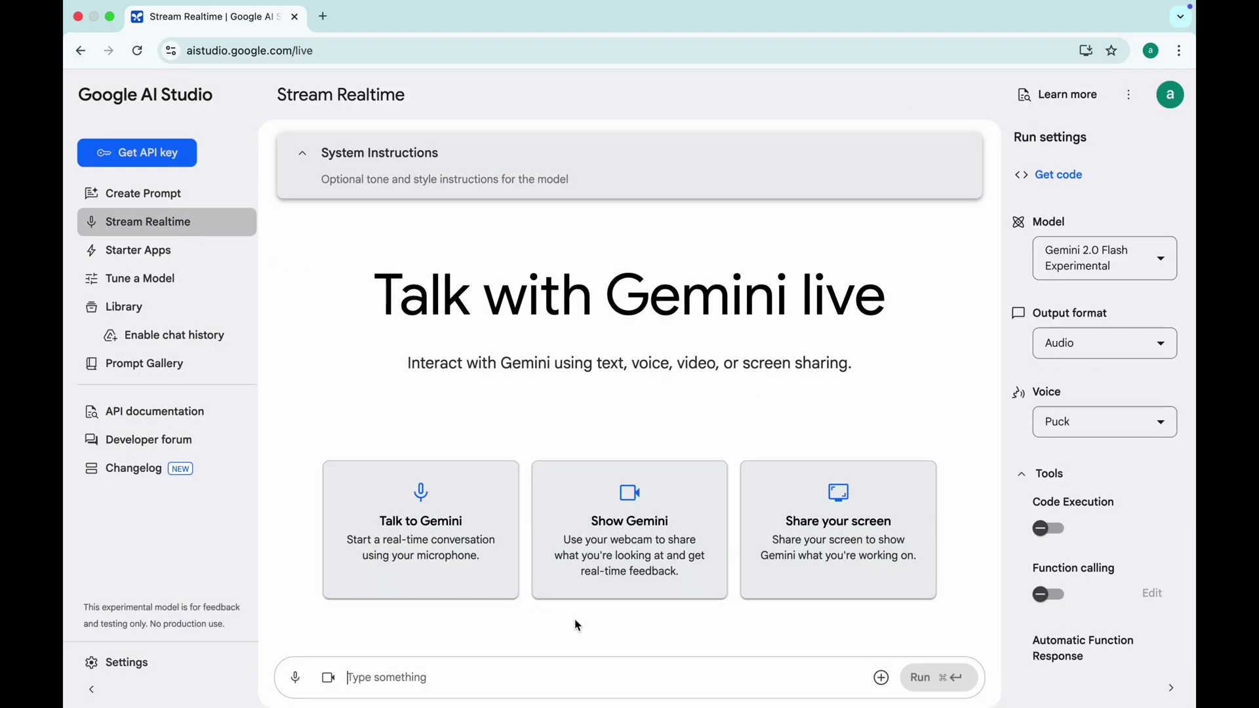
Share the screen showing the engagement metrics slide with Gemini in the live stream
click(387, 598)
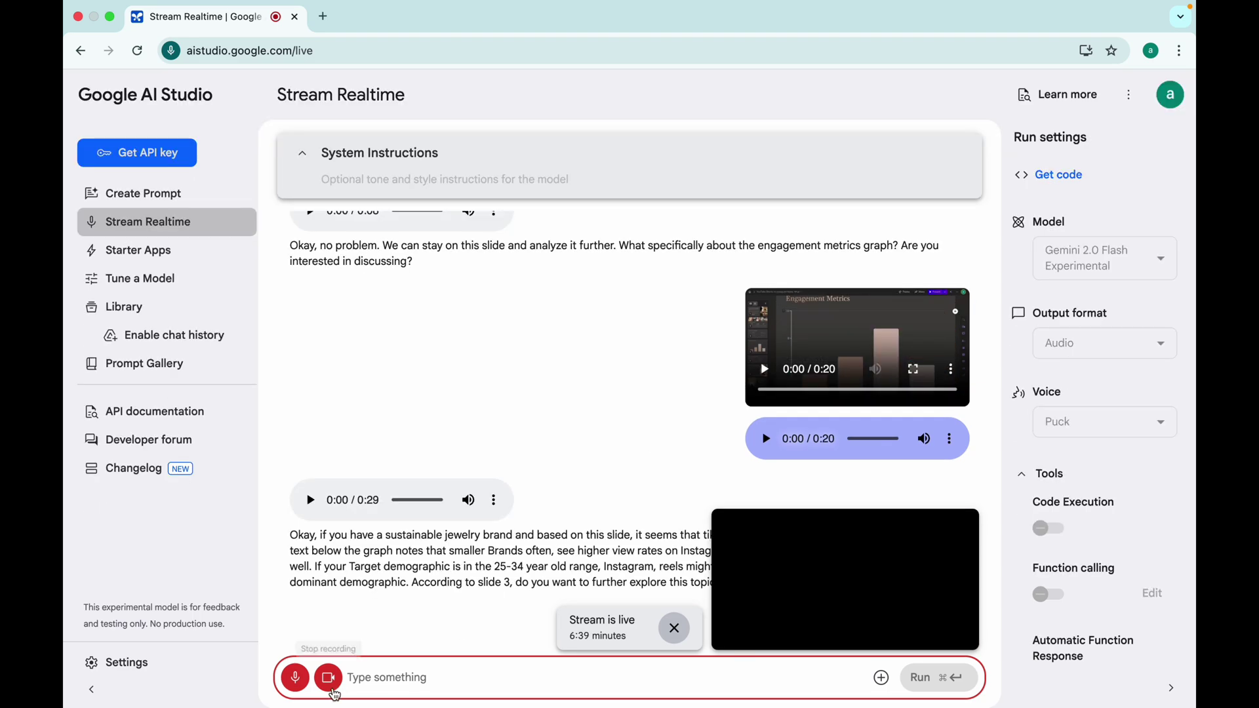
click(328, 682)
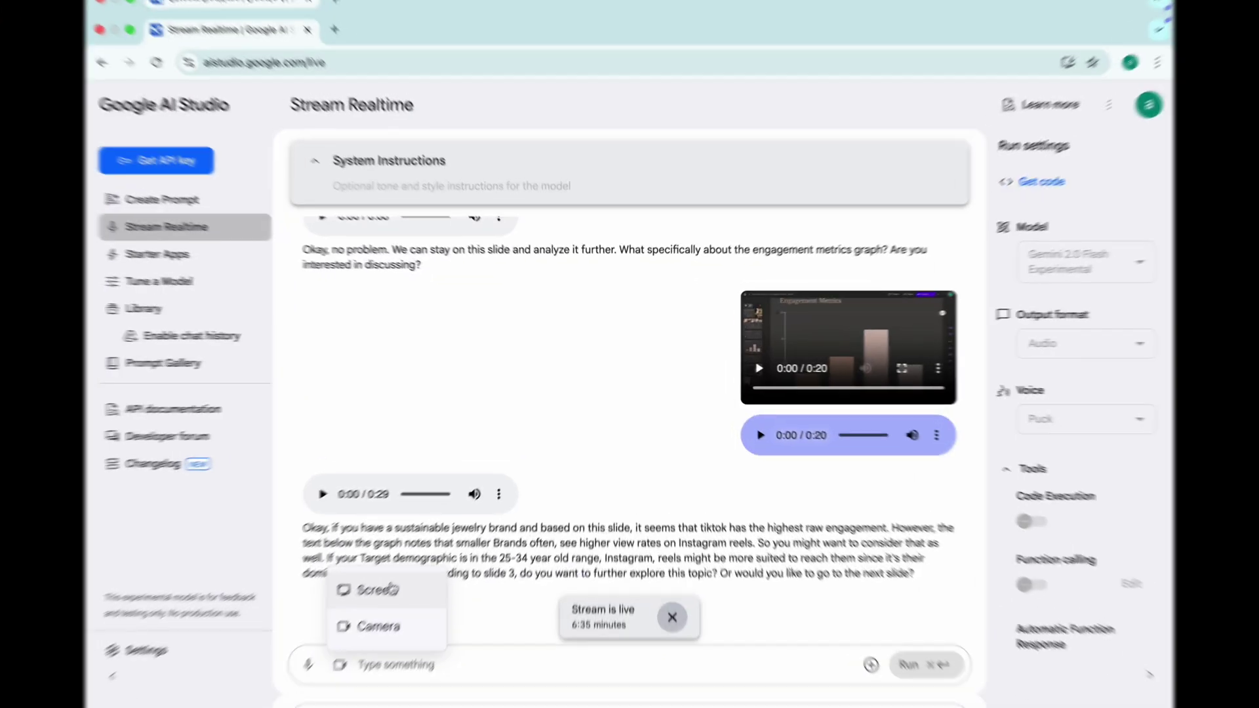
click(384, 594)
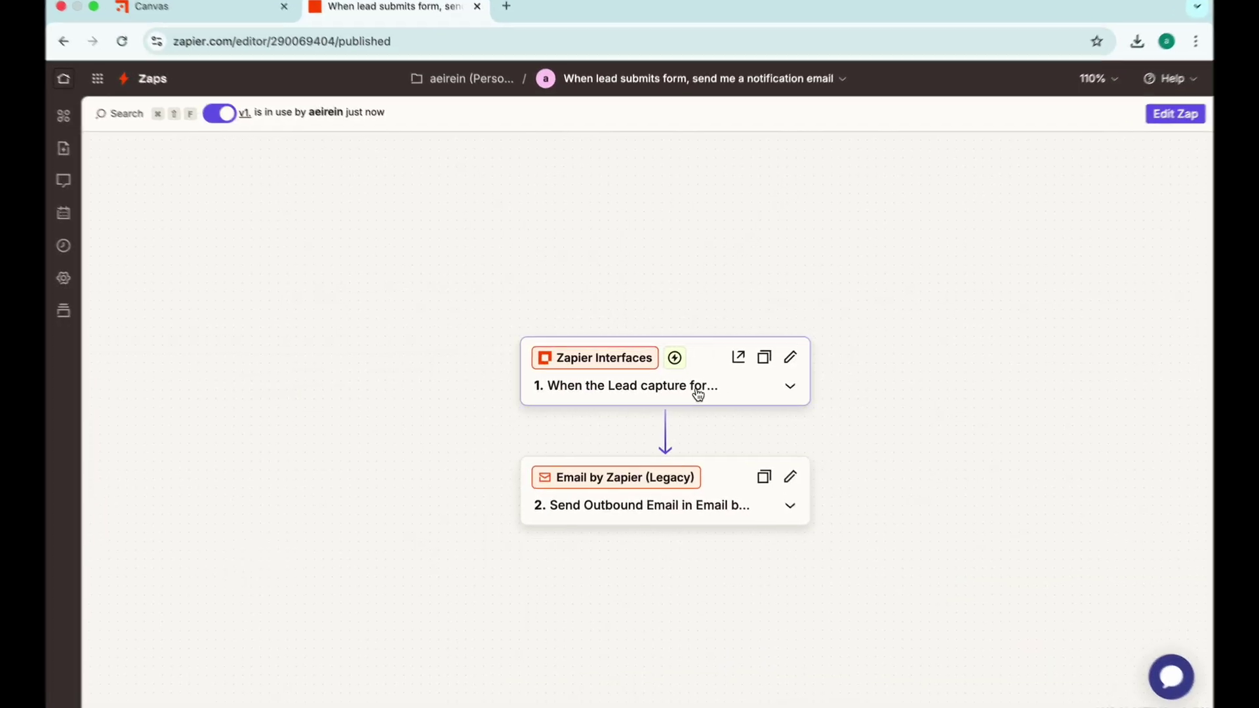